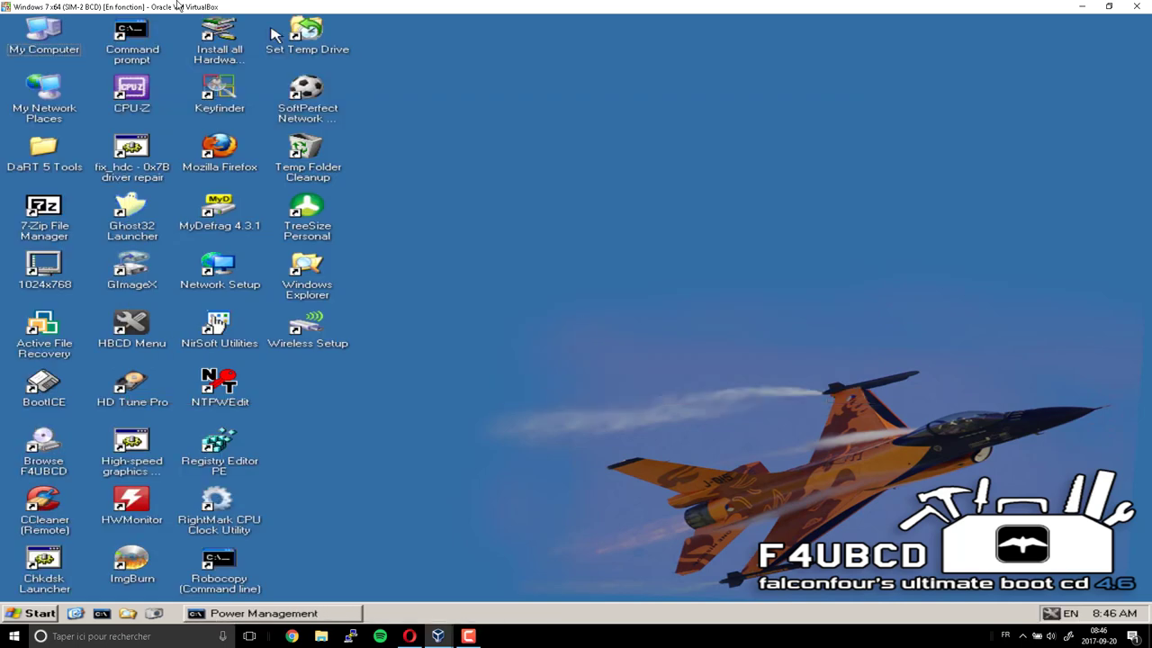
Step: Examine the BCD log and BOOTSTAT.DAT files in the Boot folder of the System Reserved drive (C:), and close the window
{"action": "double_click", "coordinate": [36, 36]}
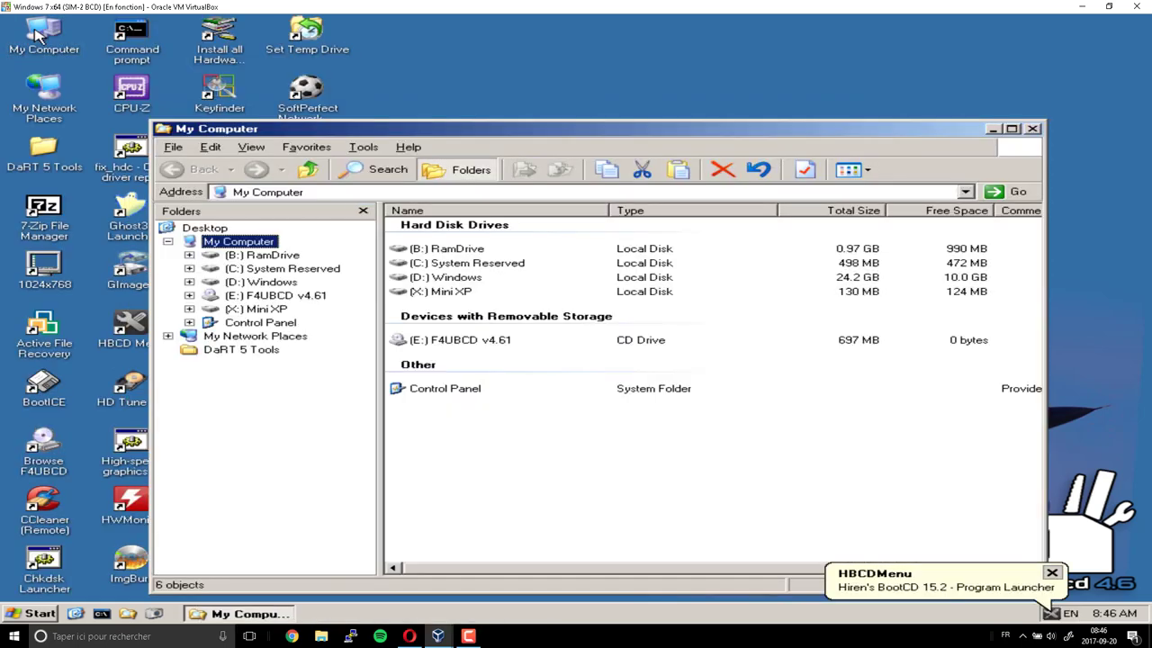
{"action": "double_click", "coordinate": [477, 263]}
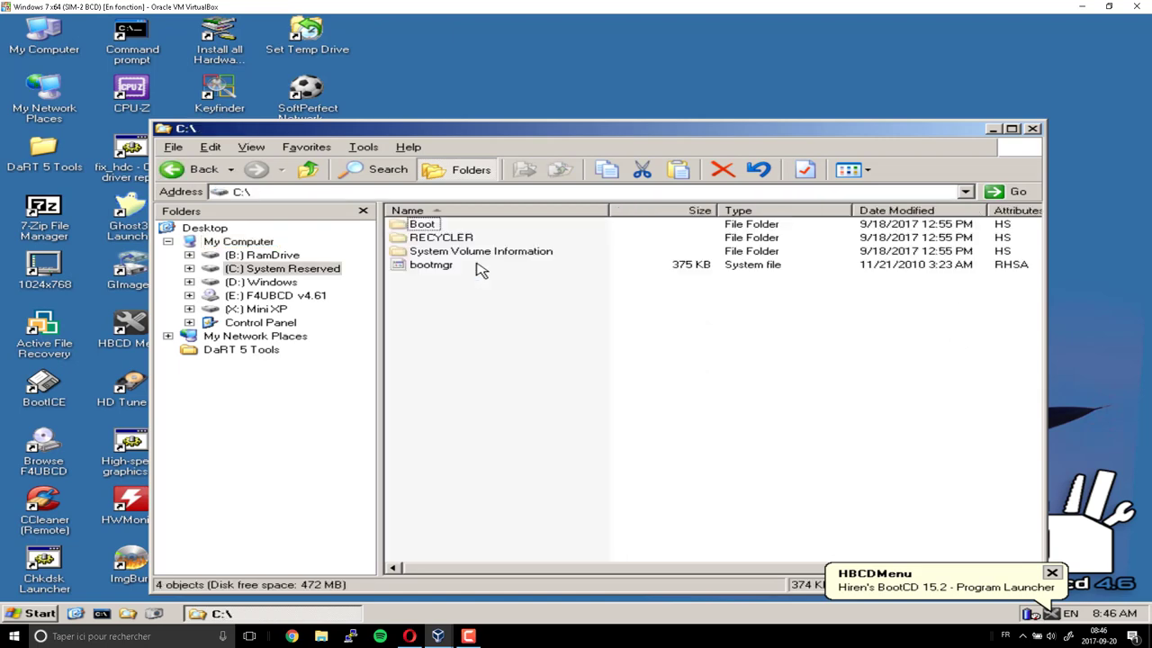
{"action": "double_click", "coordinate": [420, 225]}
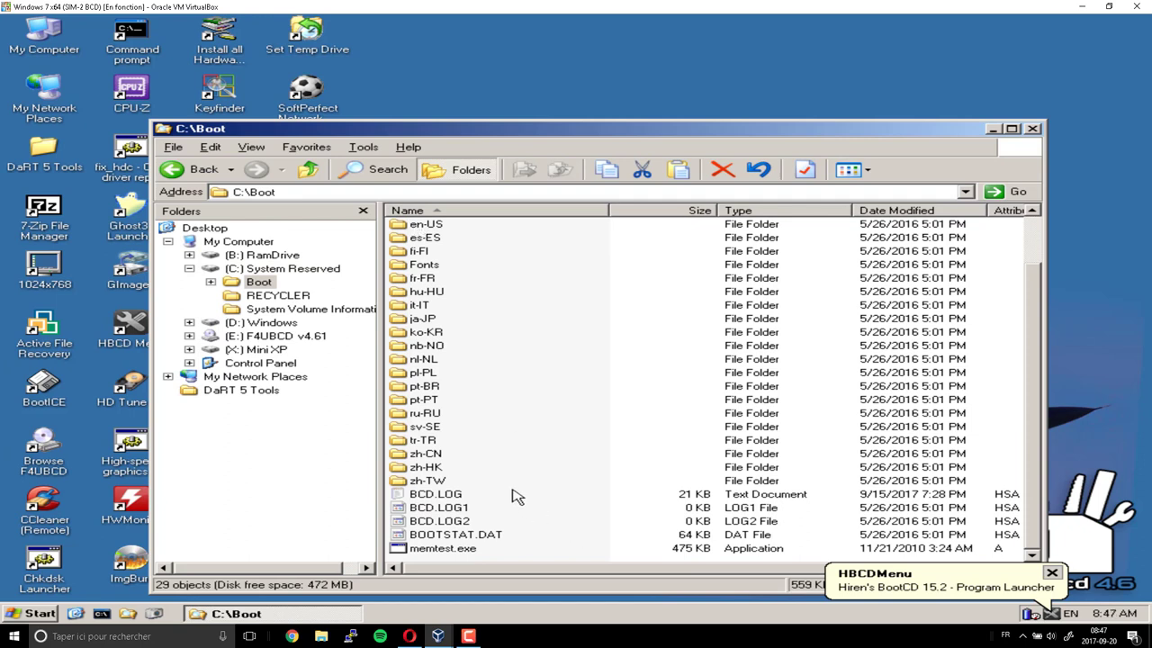
{"action": "left_click_drag", "start_coordinate": [508, 490], "coordinate": [467, 538]}
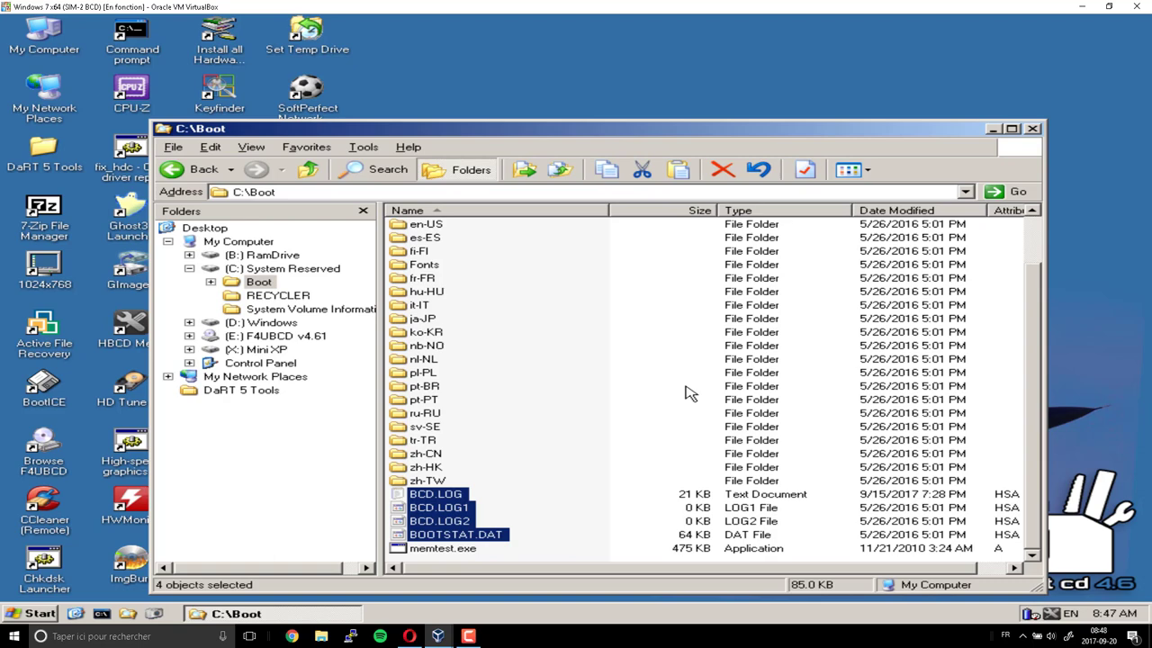
{"action": "left_click", "coordinate": [1032, 129]}
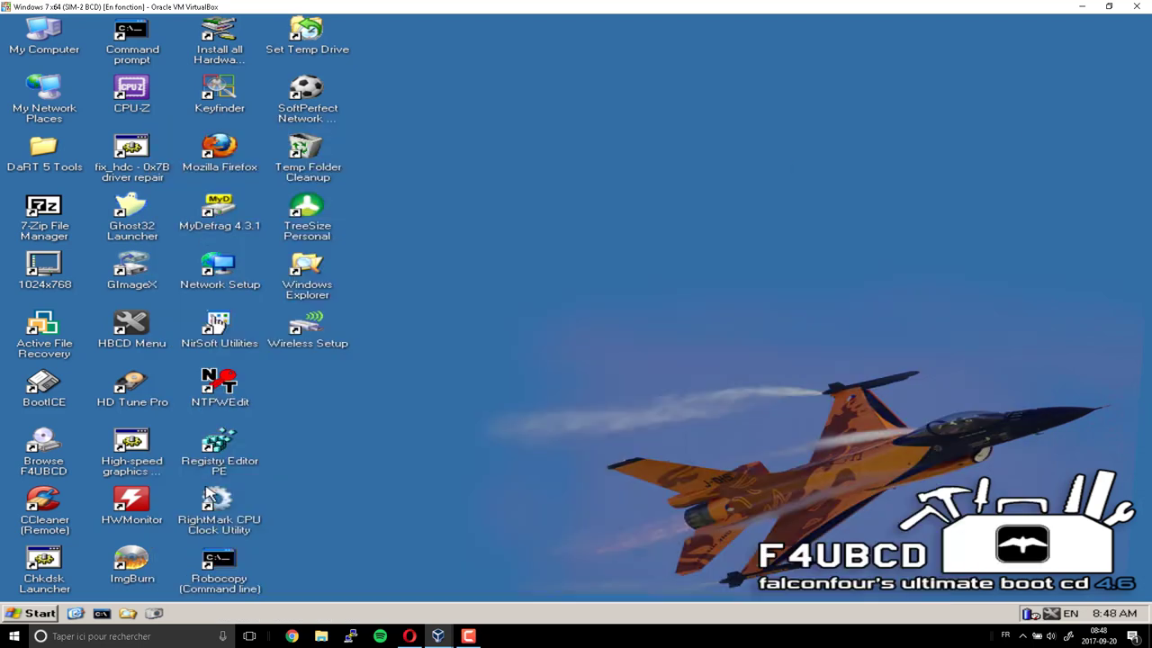
Step: Restart the MiniXP environment and boot the virtual machine from hard disk 1 on the AHCI controller
{"action": "left_click", "coordinate": [38, 613]}
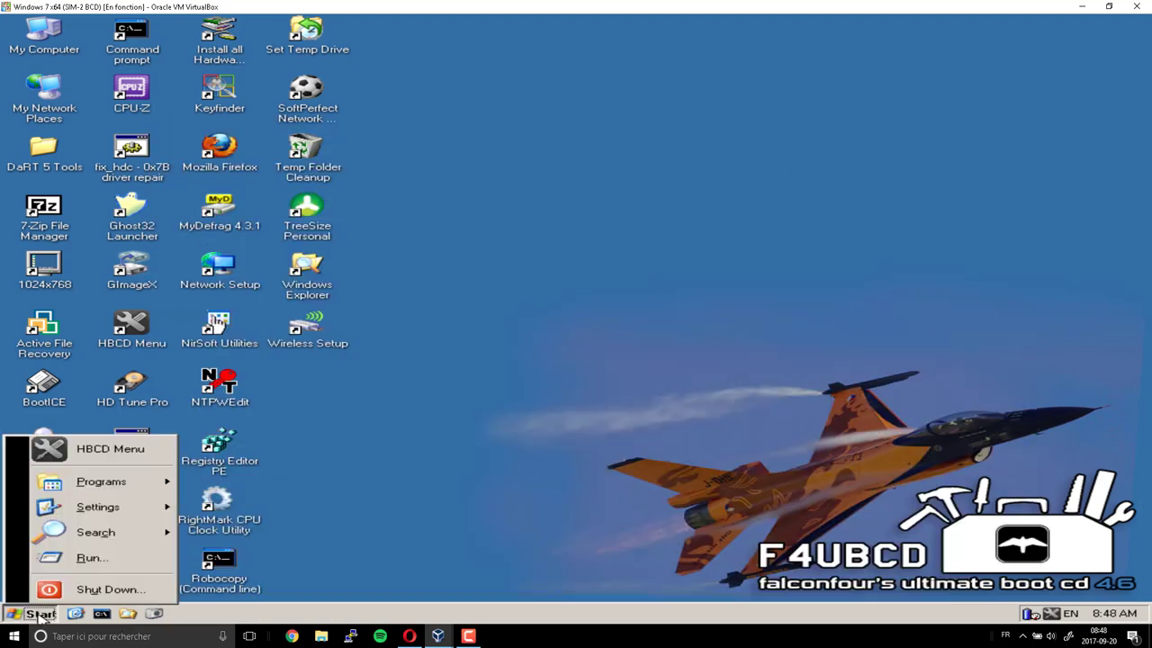
{"action": "left_click", "coordinate": [90, 592]}
{"action": "left_click", "coordinate": [591, 266]}
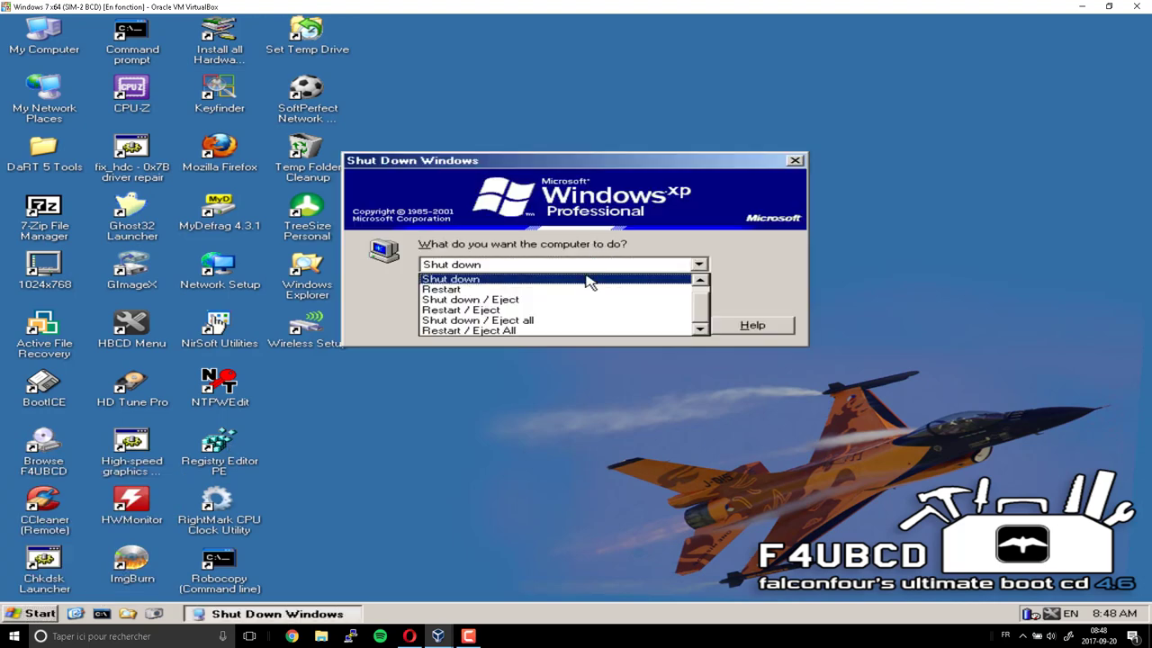
{"action": "left_click", "coordinate": [587, 290]}
{"action": "left_click", "coordinate": [589, 328]}
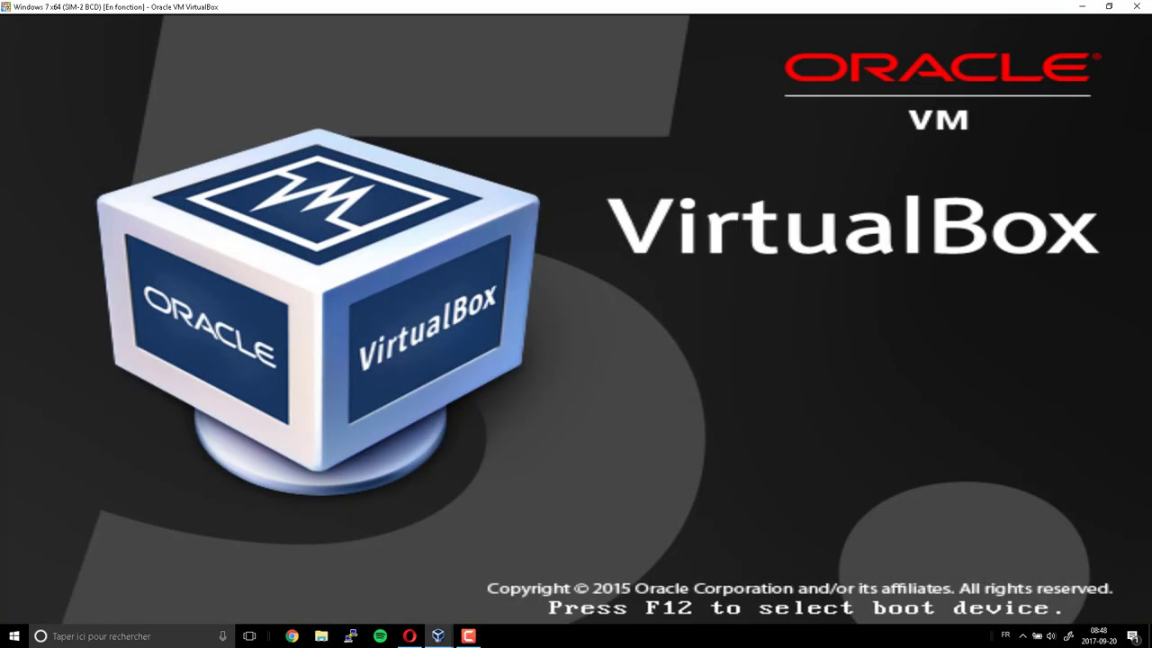
{"action": "key", "text": "F12"}
{"action": "key", "text": "1"}
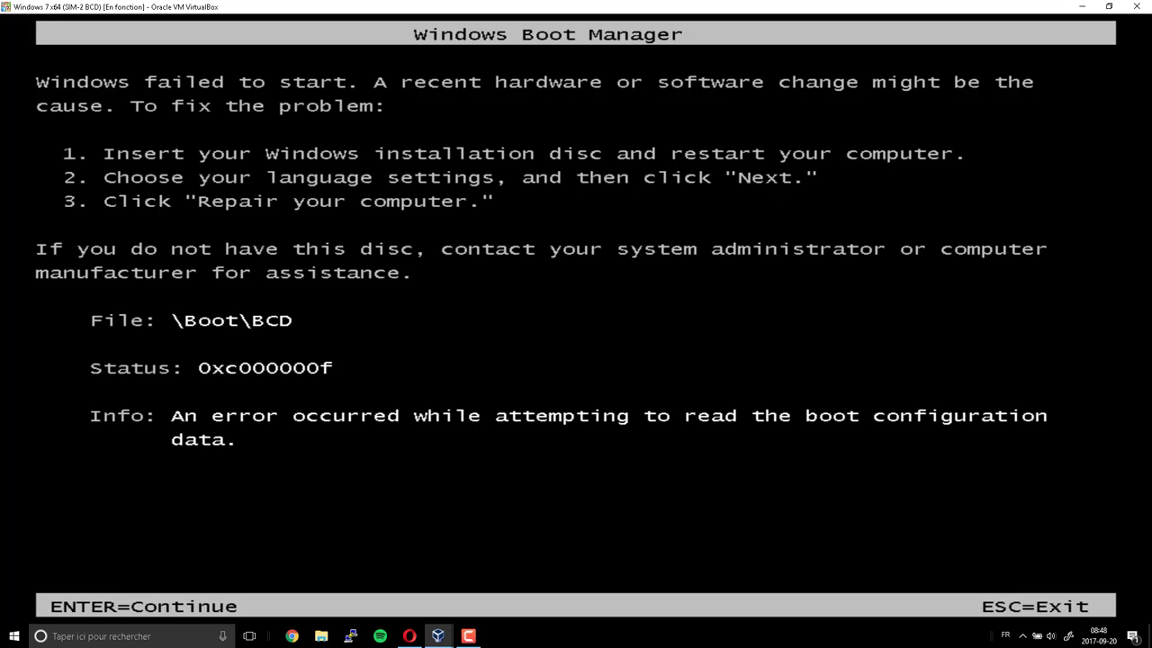
Step: Leave the Windows Boot Manager error screen and try the Remap & Boot First HDD entry of the F4UBCD menu
{"action": "key", "text": "Return"}
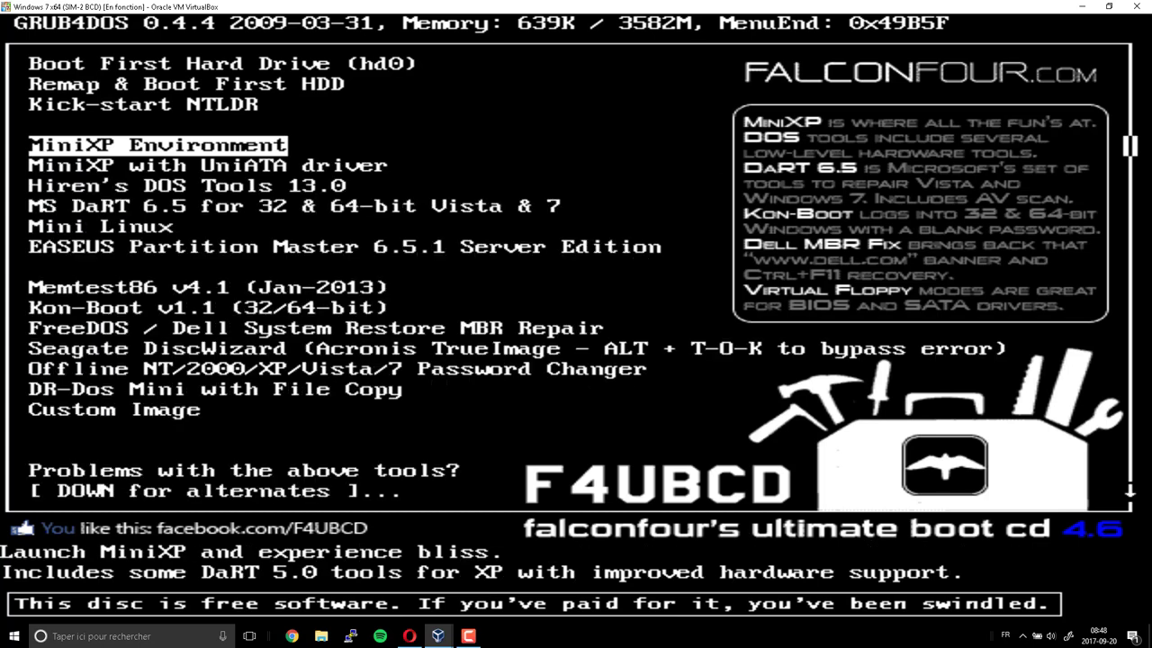
{"action": "key", "text": "Up"}
{"action": "key", "text": "Up"}
{"action": "key", "text": "Up"}
{"action": "key", "text": "Up"}
{"action": "key", "text": "Down"}
{"action": "key", "text": "Down"}
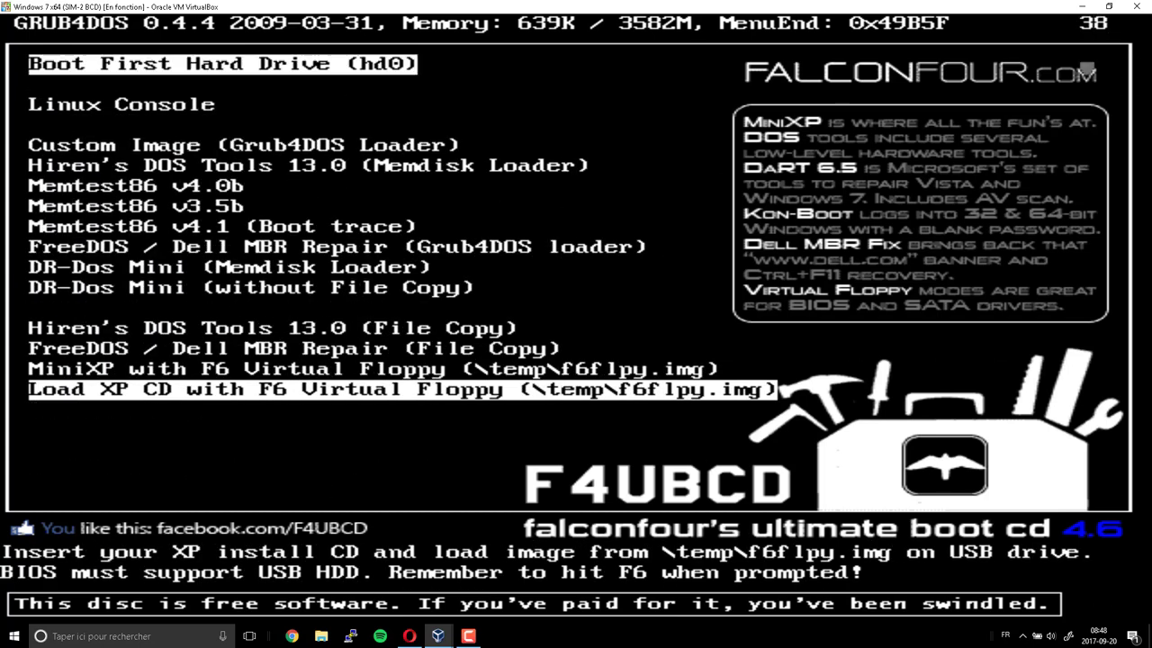
{"action": "key", "text": "Return"}
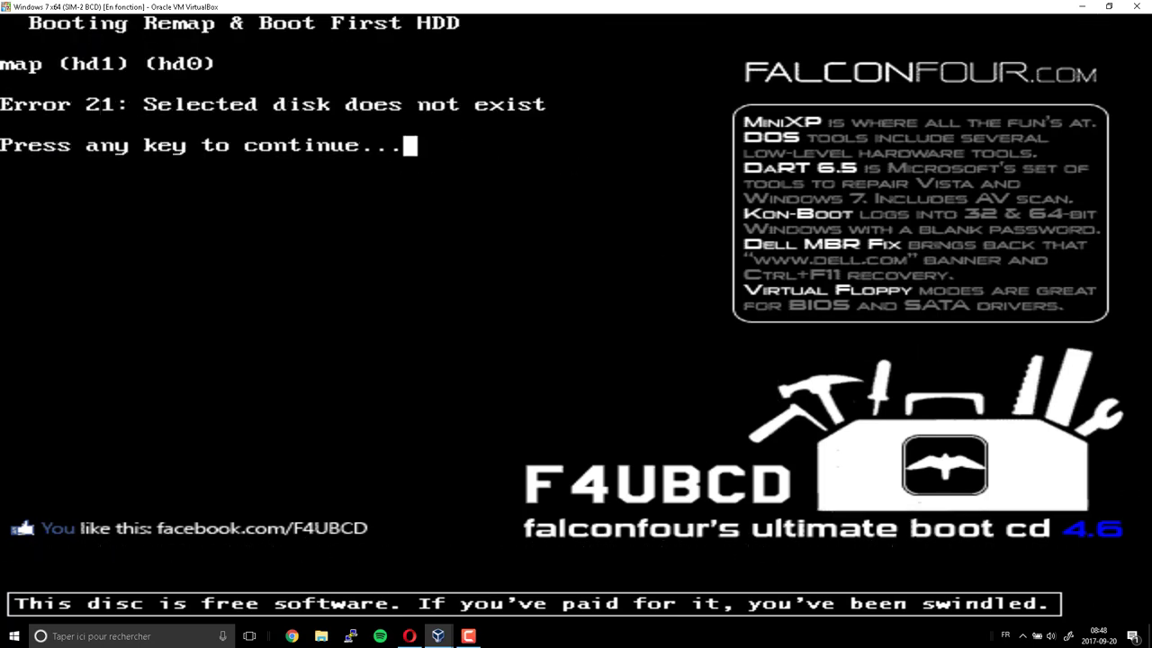
{"action": "key", "text": "Return"}
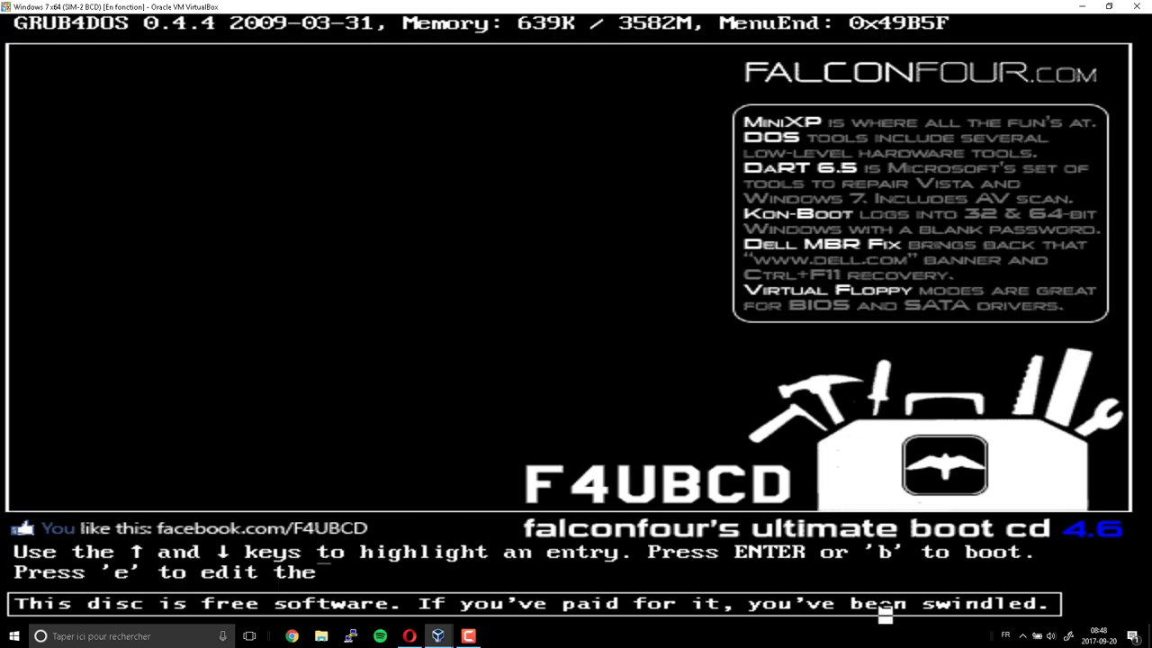
Step: Run Boot First Hard Drive (hd0) to check how Windows starts, and exit the Windows Boot Manager screen
{"action": "key", "text": "Up"}
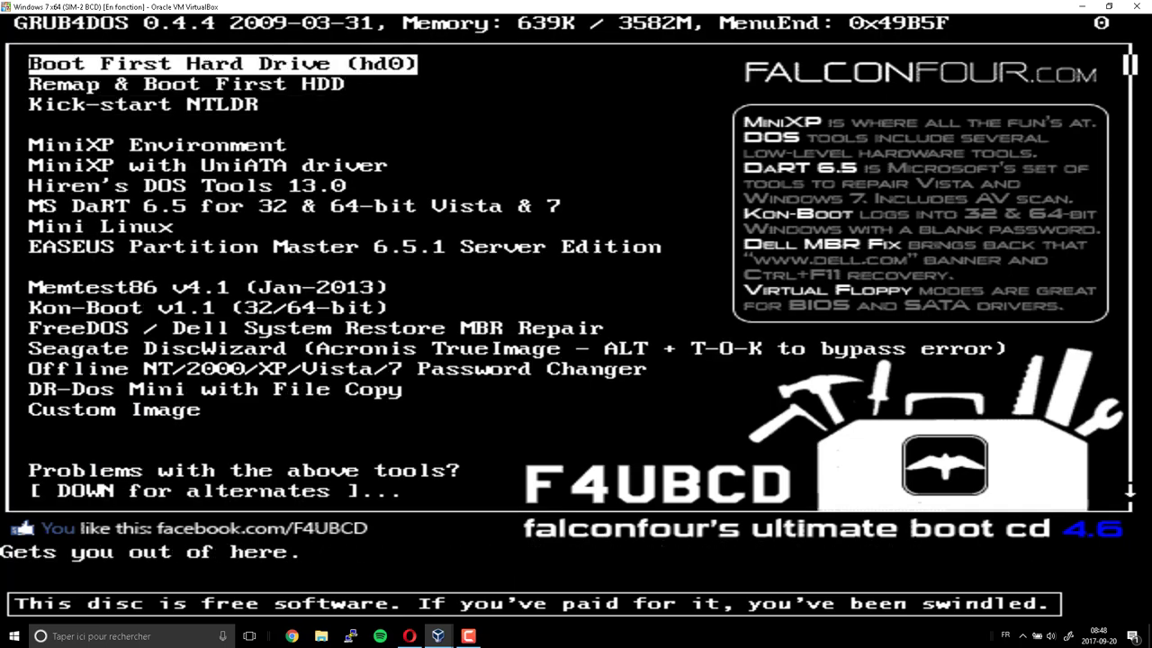
{"action": "key", "text": "Return"}
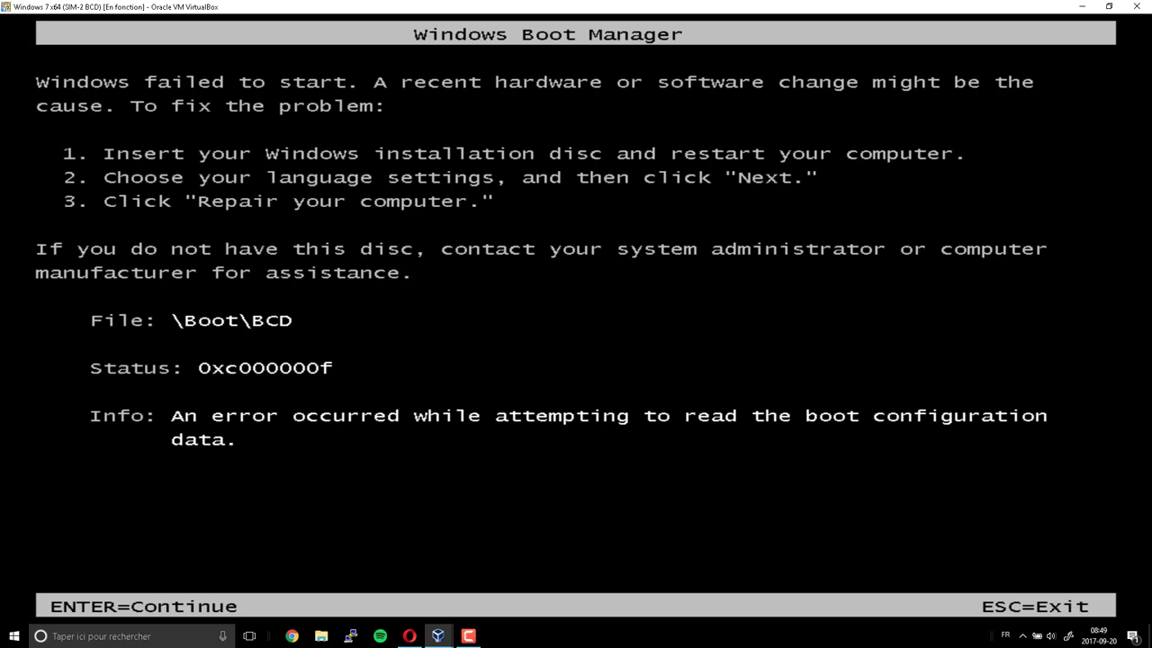
{"action": "key", "text": "Escape"}
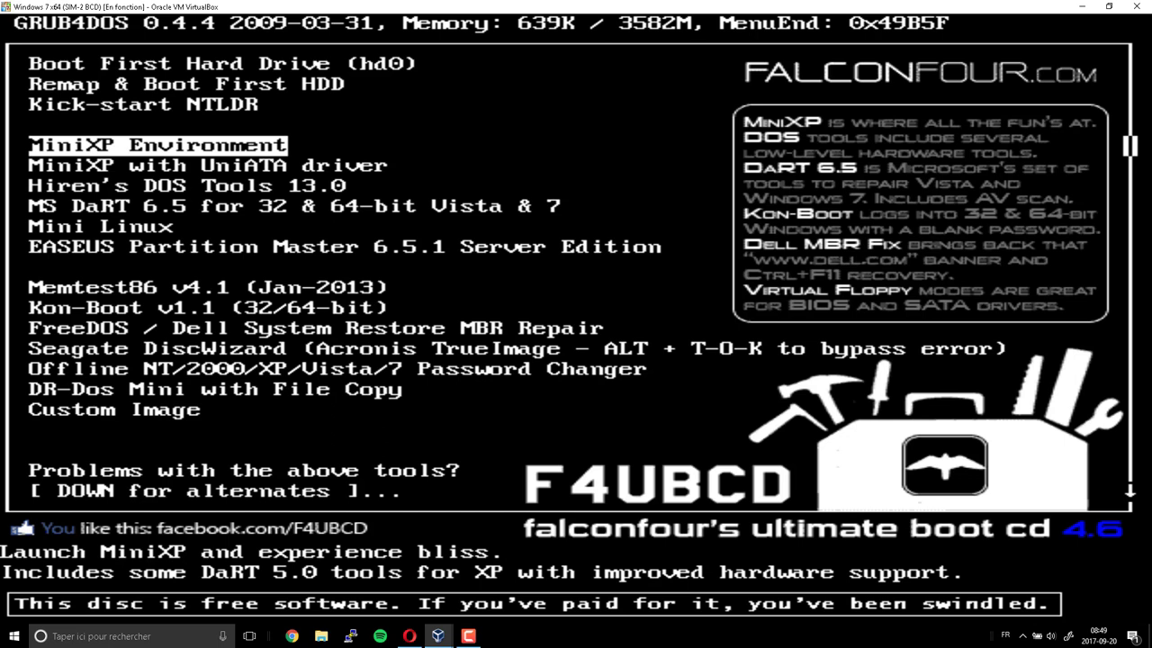
Step: Boot MS DaRT 6.5 for 64-bit systems, initialize network connectivity and accept the US keyboard input method
{"action": "key", "text": "Down"}
{"action": "key", "text": "Down"}
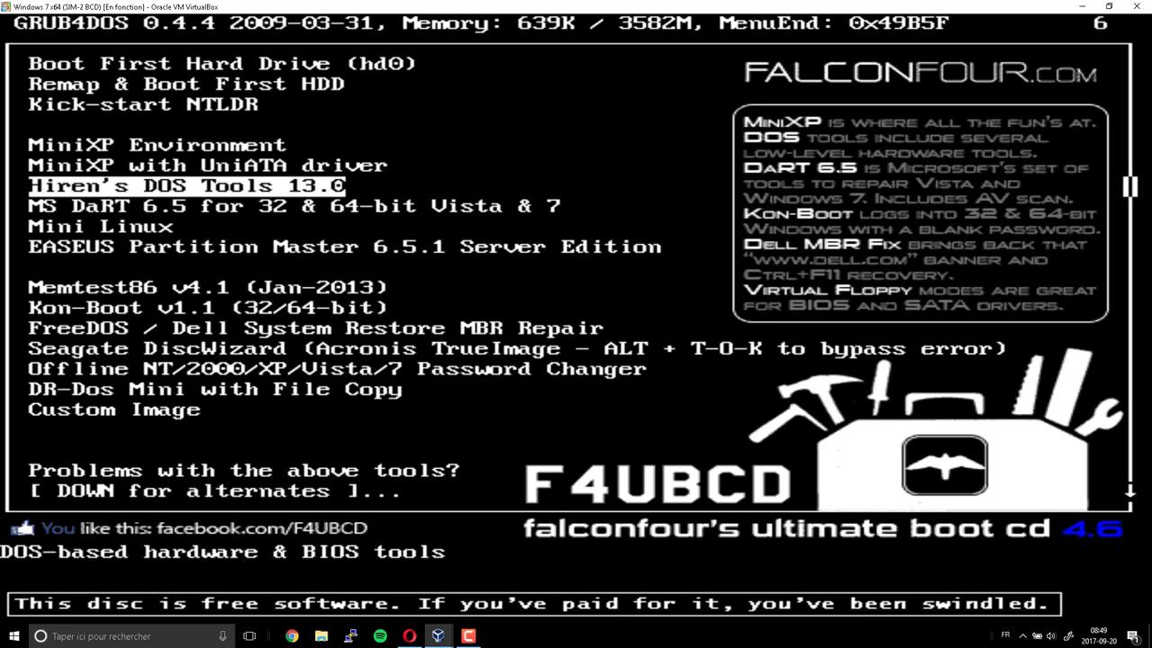
{"action": "key", "text": "Down"}
{"action": "key", "text": "Return"}
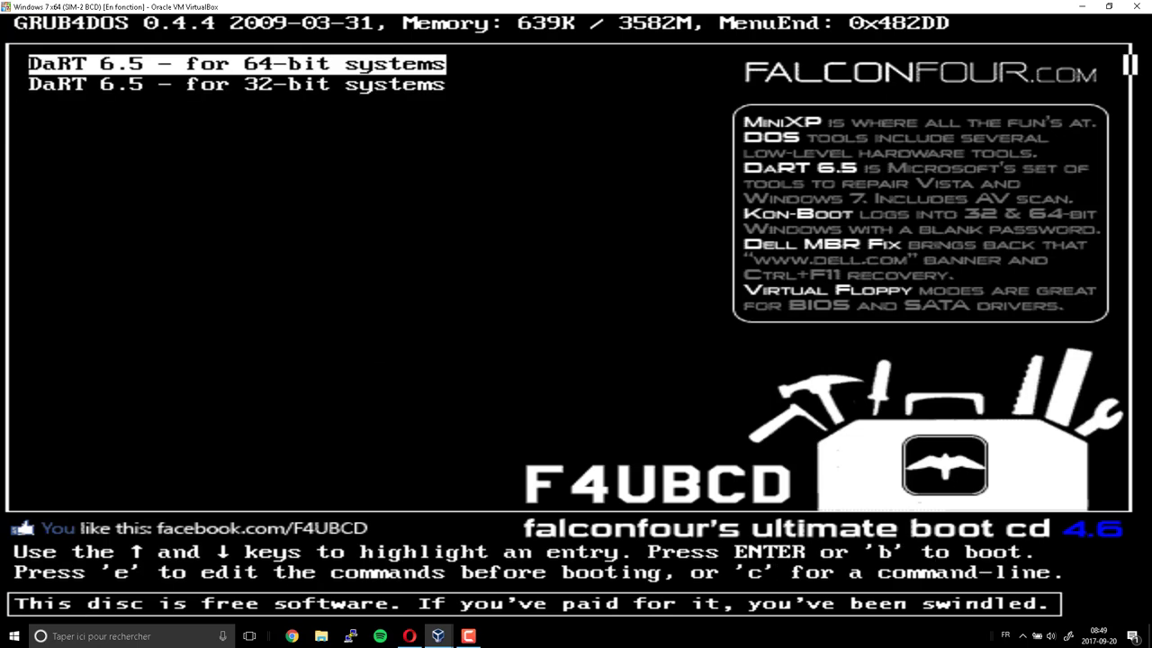
{"action": "key", "text": "Return"}
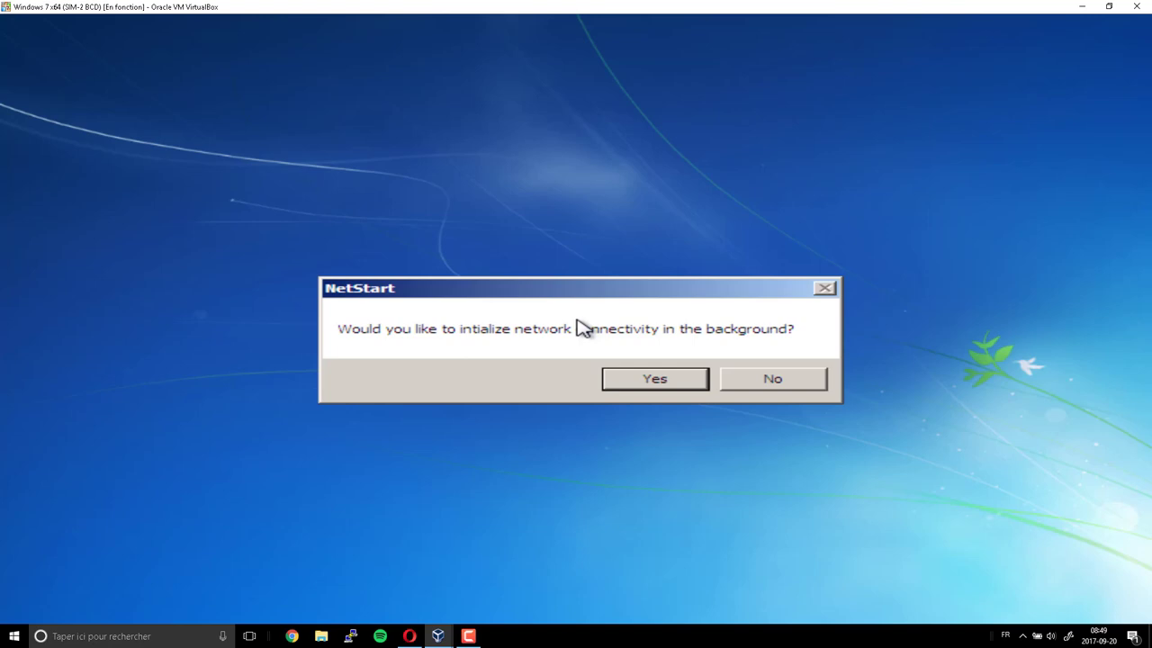
{"action": "key", "text": "Return"}
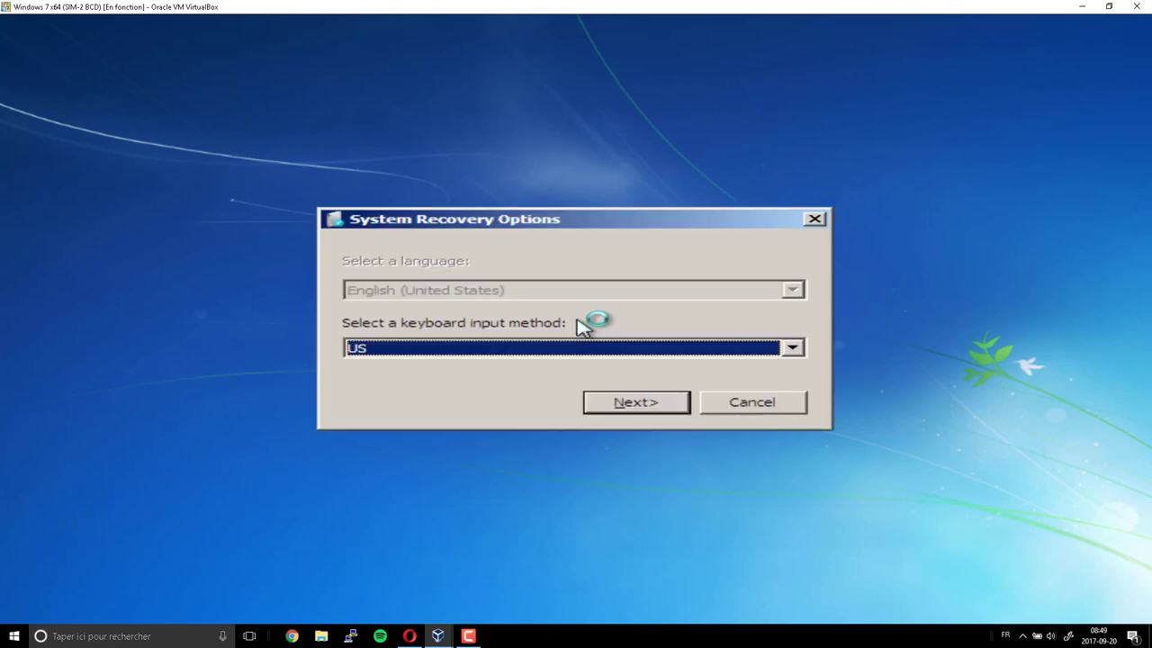
{"action": "key", "text": "Return"}
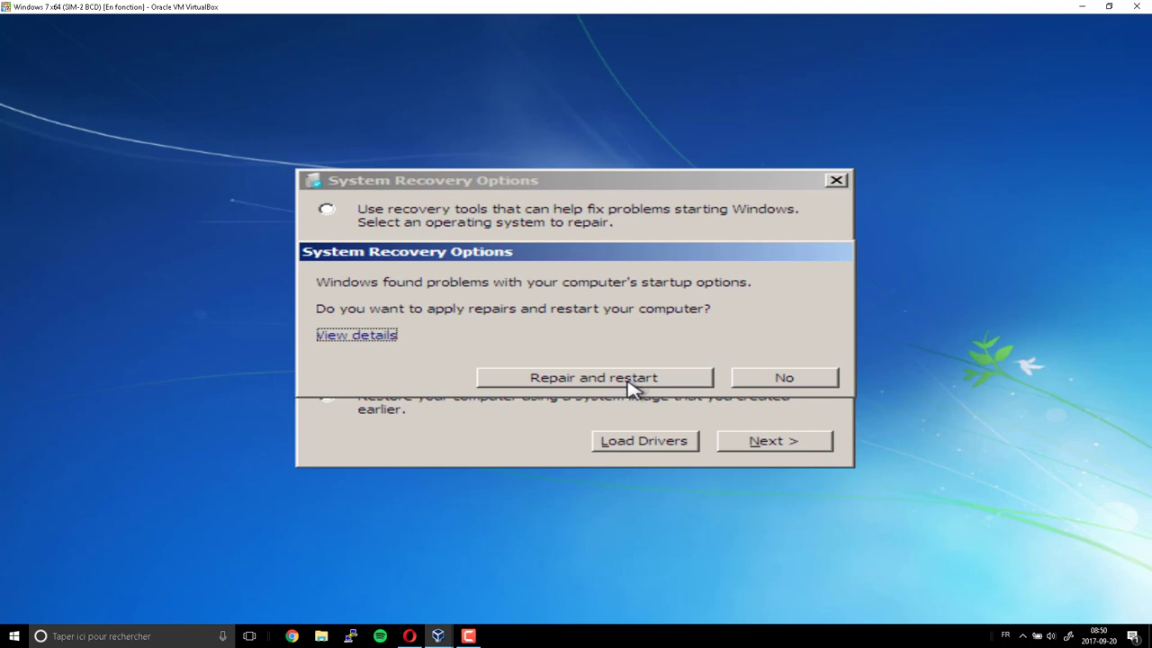
Step: Examine the details of the proposed startup repair, especially the recovered Windows 7 Professional entry
{"action": "left_click_drag", "start_coordinate": [594, 253], "coordinate": [594, 340]}
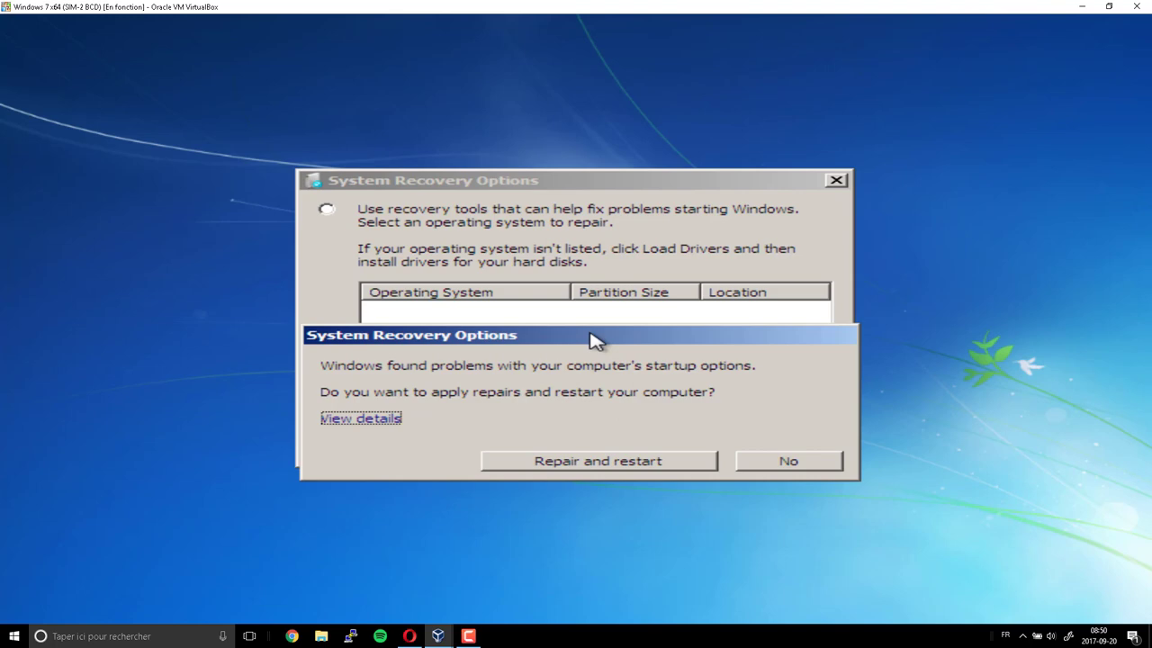
{"action": "left_click", "coordinate": [459, 317]}
{"action": "left_click_drag", "start_coordinate": [450, 340], "coordinate": [448, 169]}
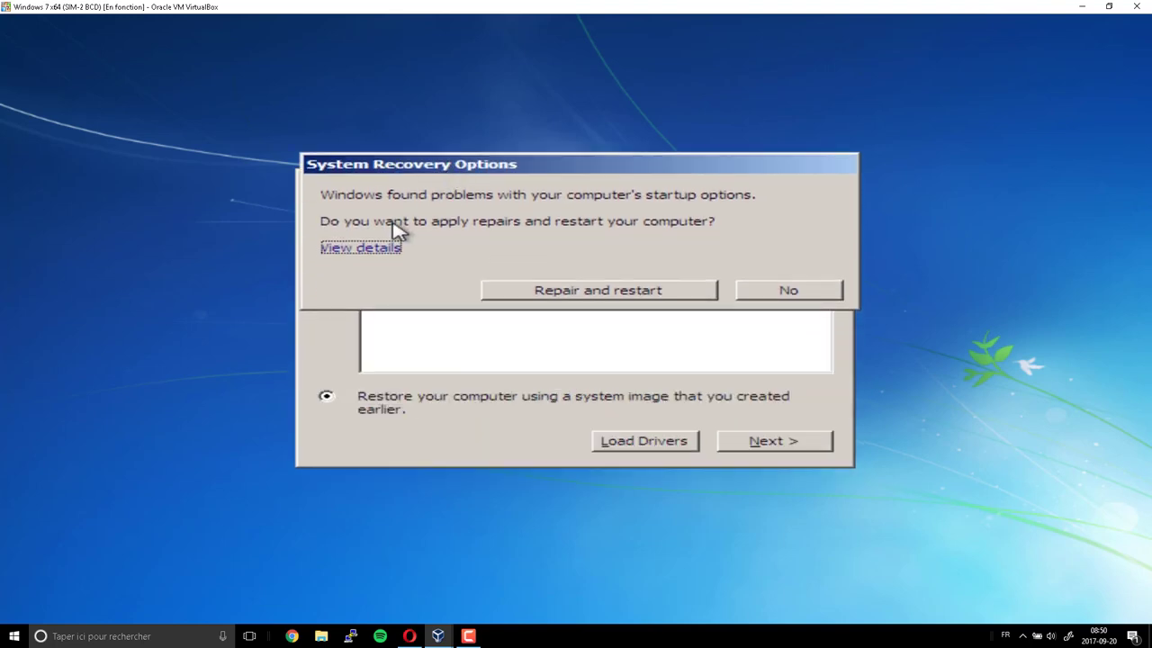
{"action": "left_click", "coordinate": [381, 251]}
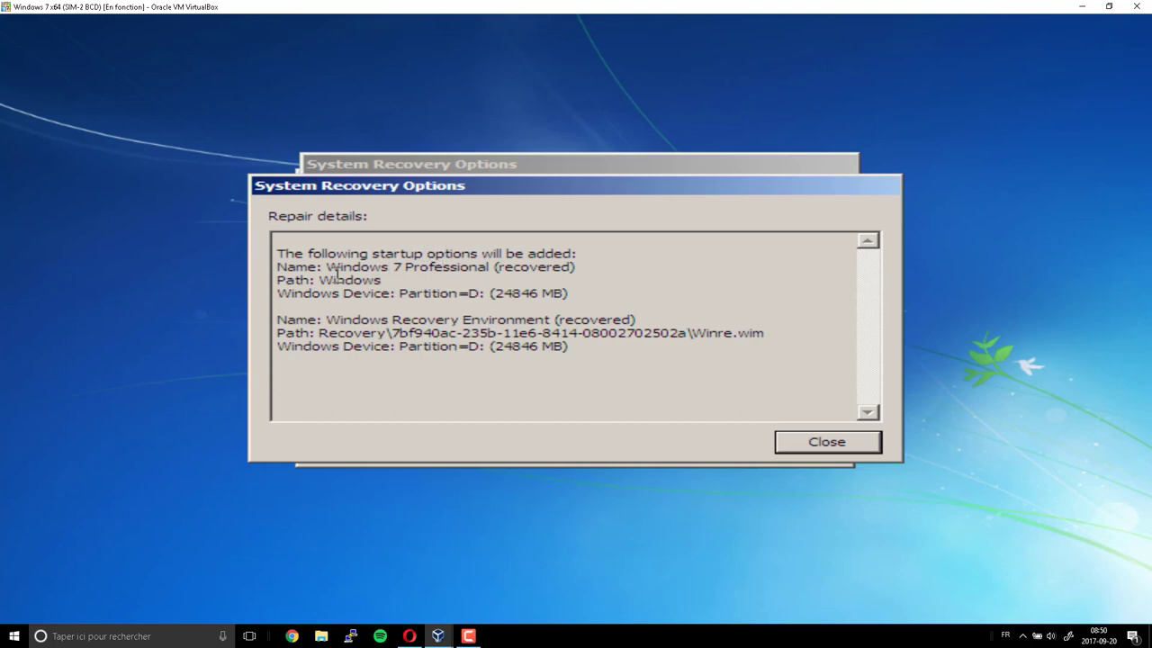
{"action": "left_click_drag", "start_coordinate": [277, 267], "coordinate": [583, 269]}
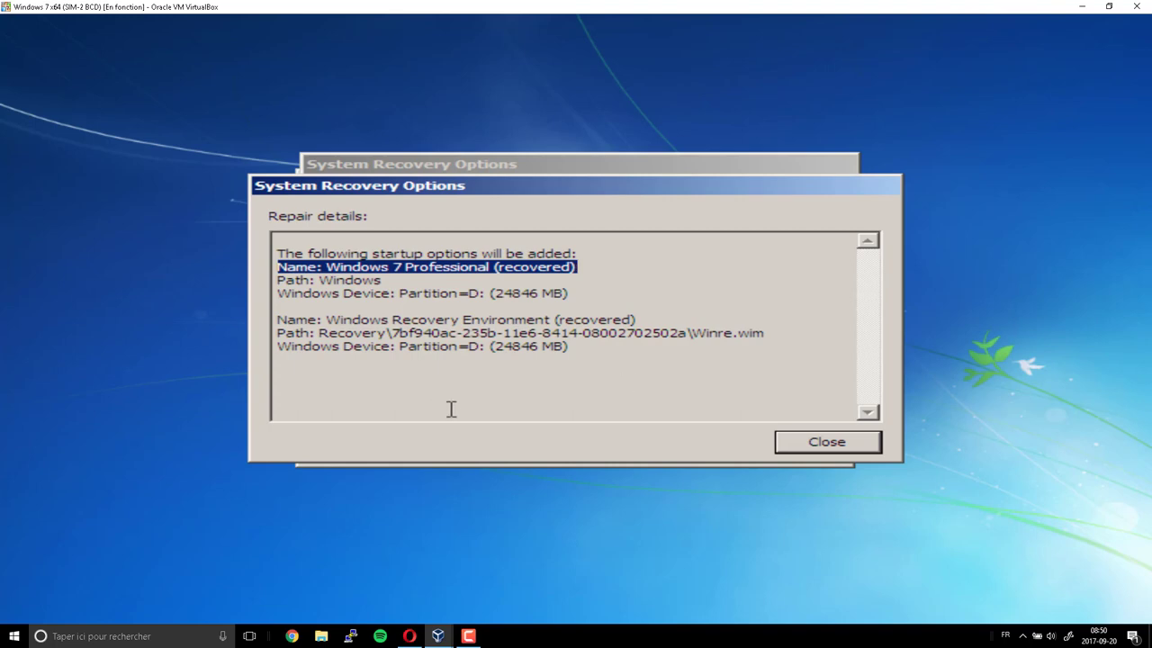
{"action": "left_click", "coordinate": [837, 440]}
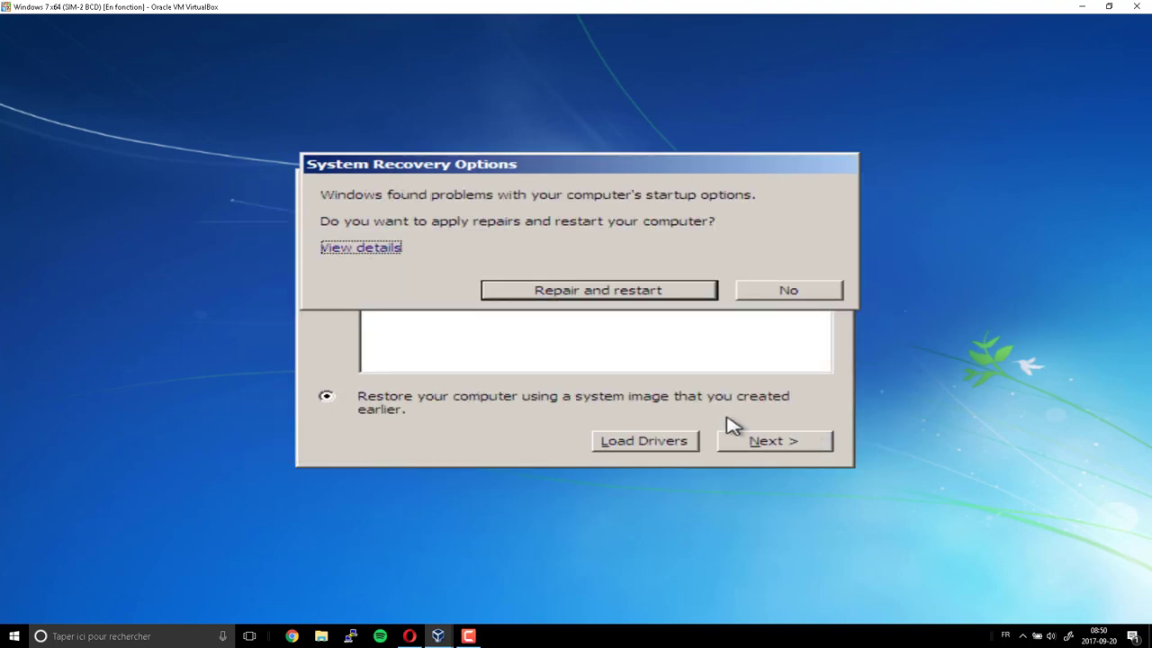
Step: Apply the startup repair with a restart and continue booting from the boot device selection
{"action": "left_click", "coordinate": [623, 290]}
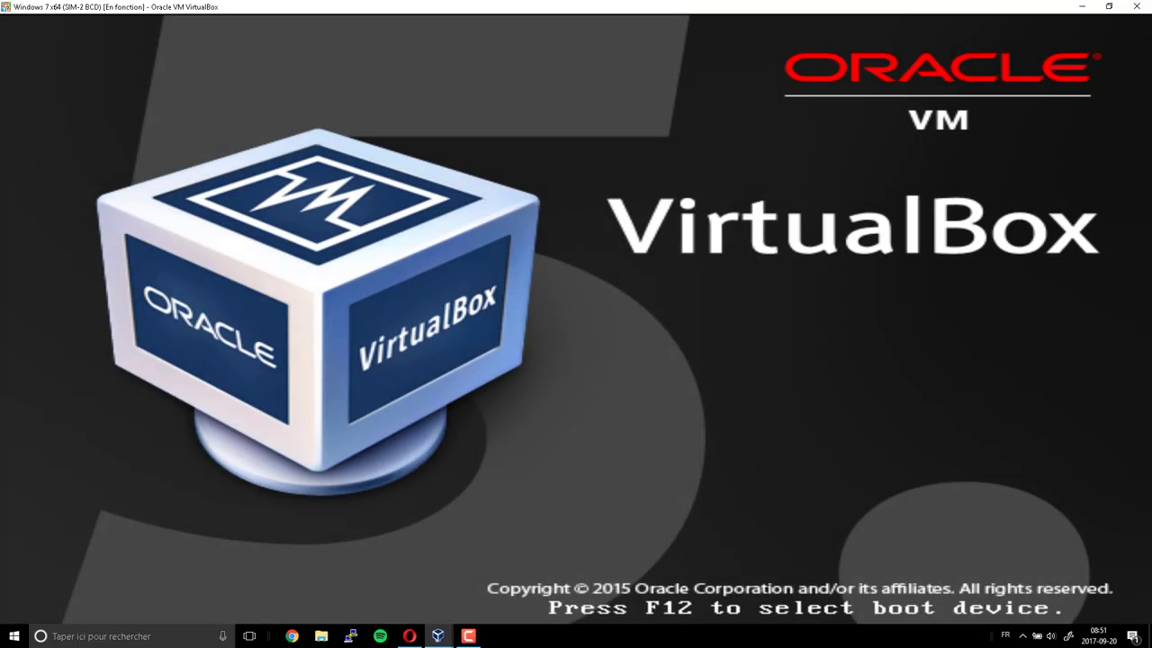
{"action": "key", "text": "F12"}
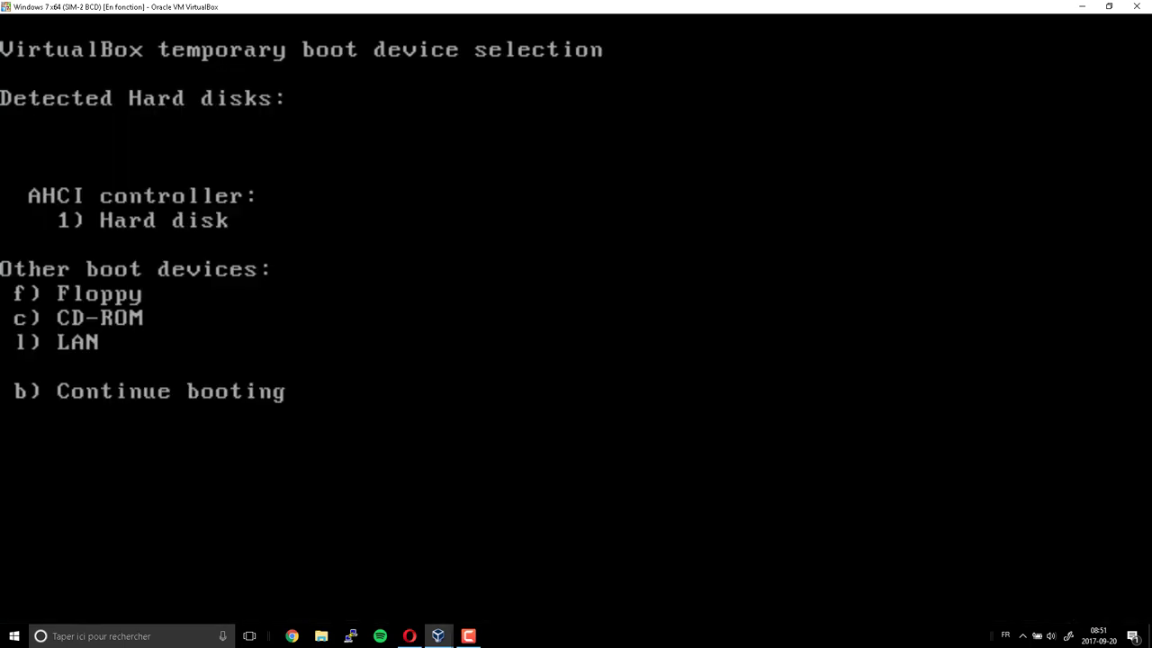
{"action": "key", "text": "b"}
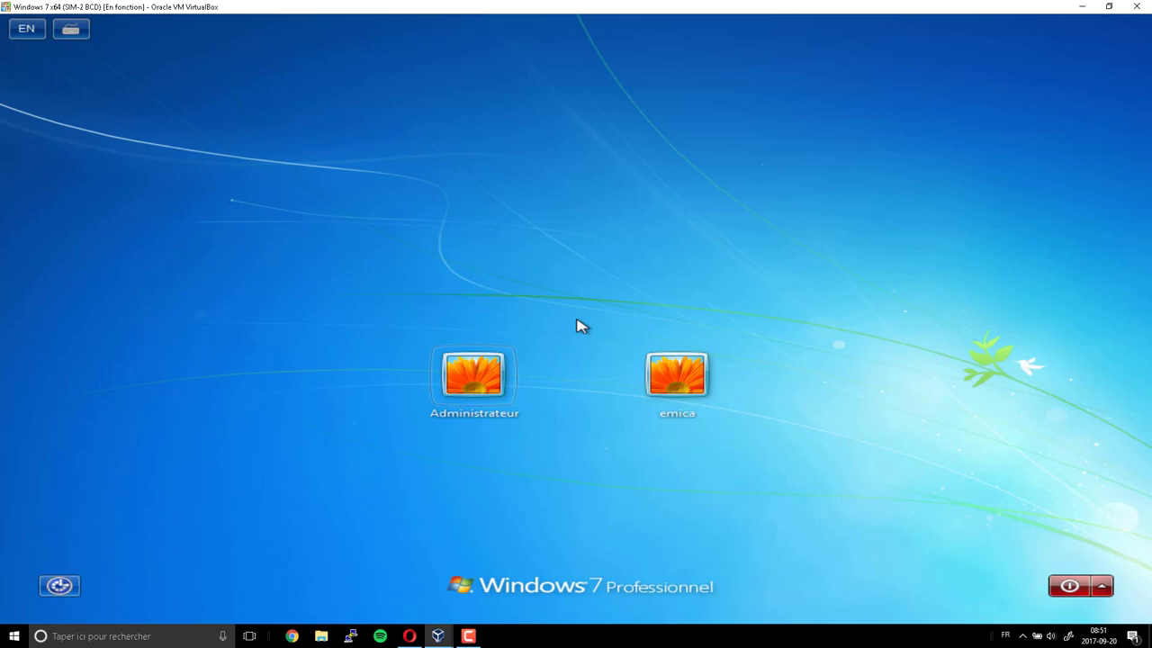
Step: Power off the Windows 7 x64 virtual machine and restore its SIM-2 BCD snapshot
{"action": "left_click", "coordinate": [1136, 7]}
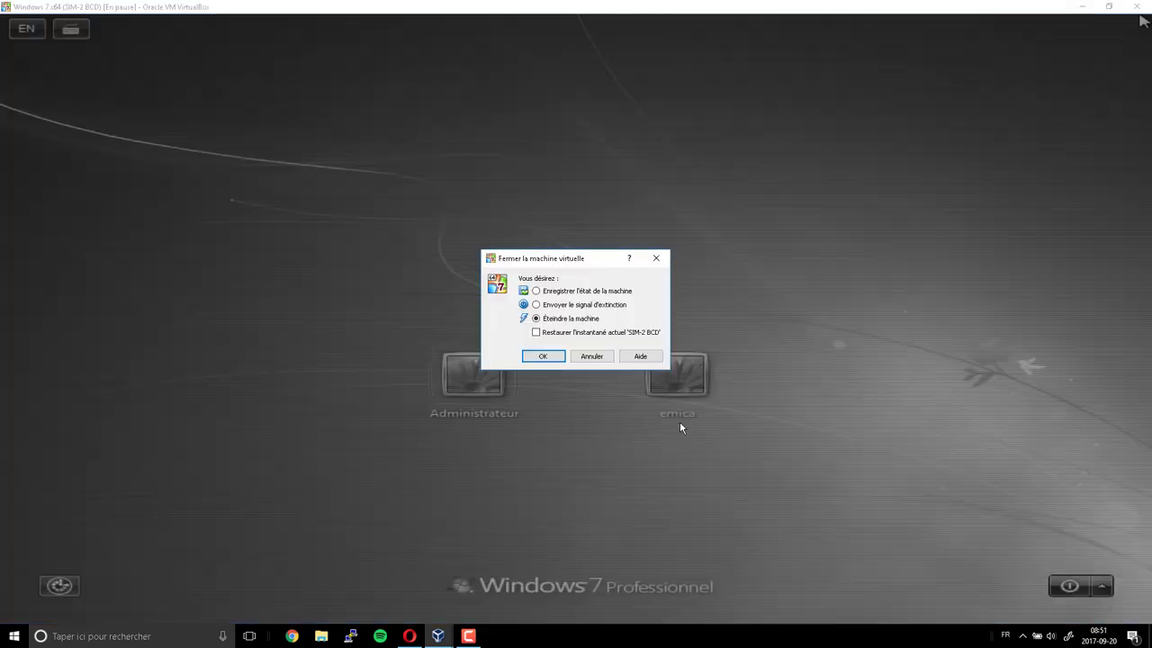
{"action": "left_click", "coordinate": [543, 356]}
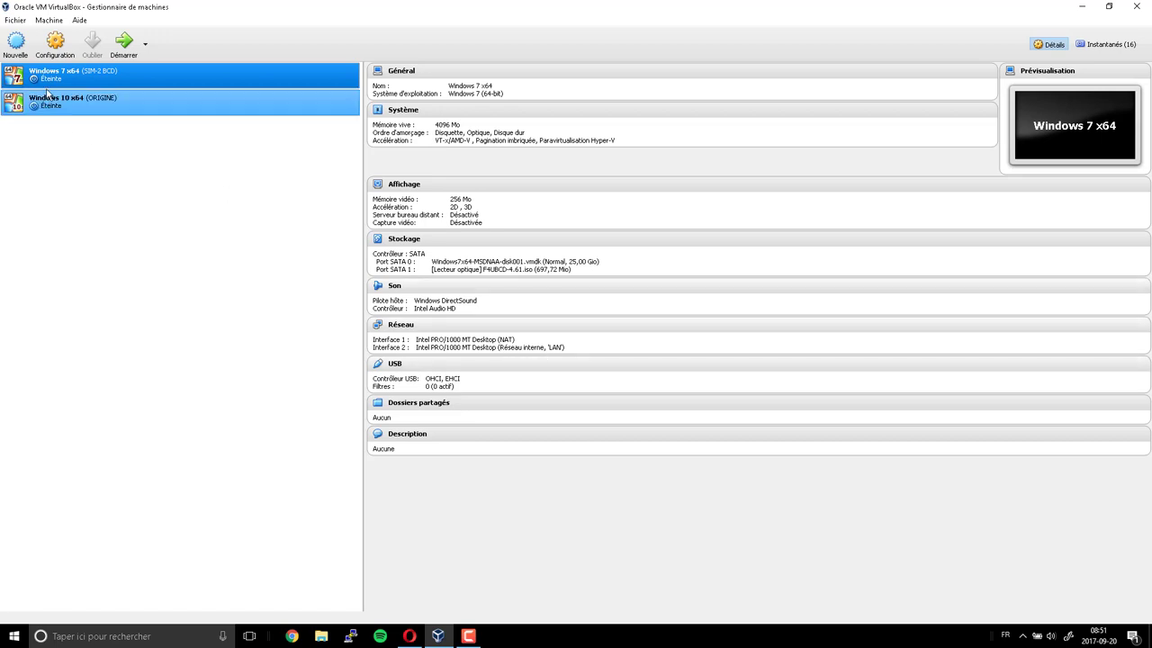
{"action": "left_click", "coordinate": [1106, 44]}
{"action": "left_click", "coordinate": [468, 116]}
{"action": "left_click", "coordinate": [393, 73]}
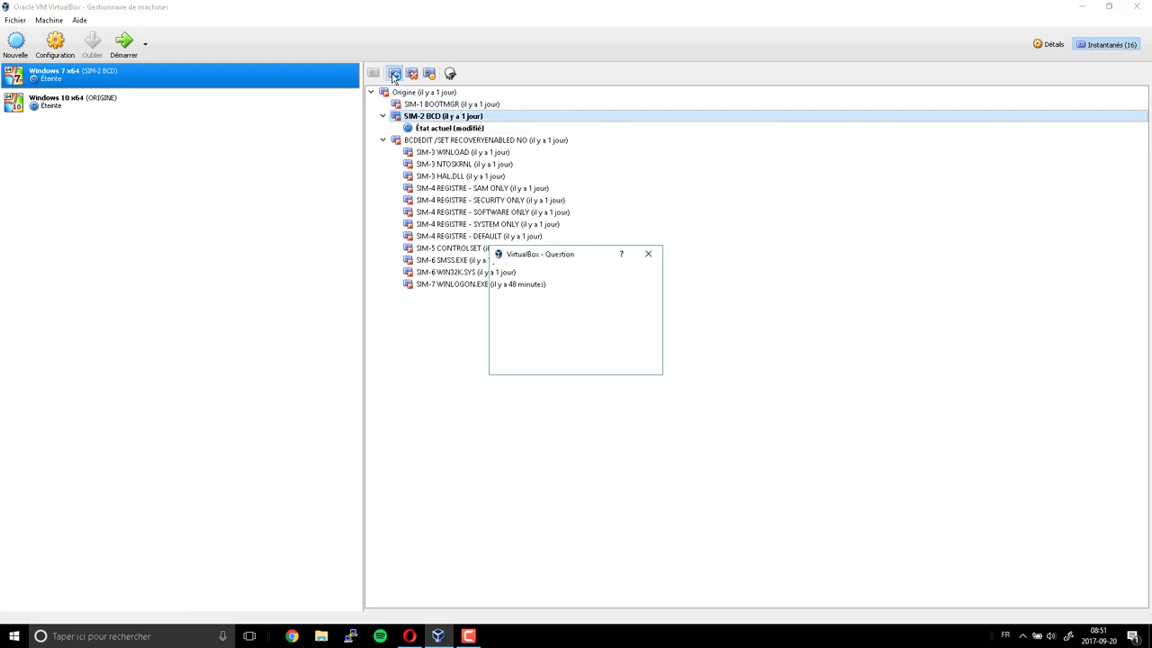
{"action": "left_click", "coordinate": [501, 342]}
{"action": "left_click", "coordinate": [550, 361]}
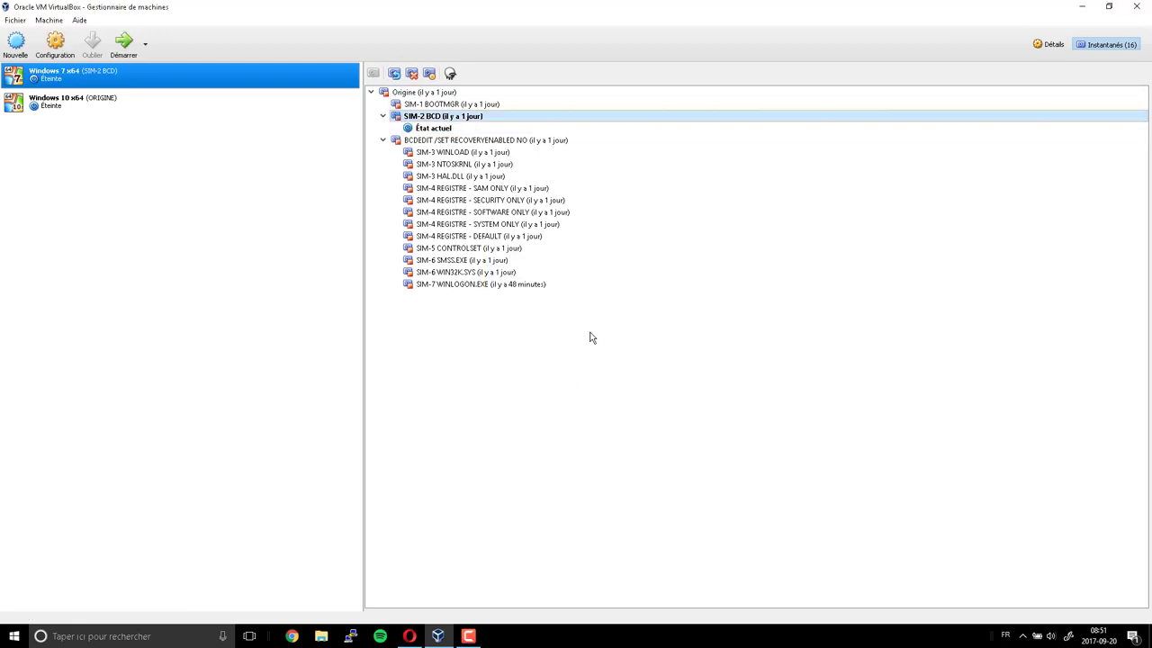
Step: Start the Windows 7 x64 virtual machine and boot it from the CD-ROM through the temporary boot device selection
{"action": "left_click", "coordinate": [123, 42]}
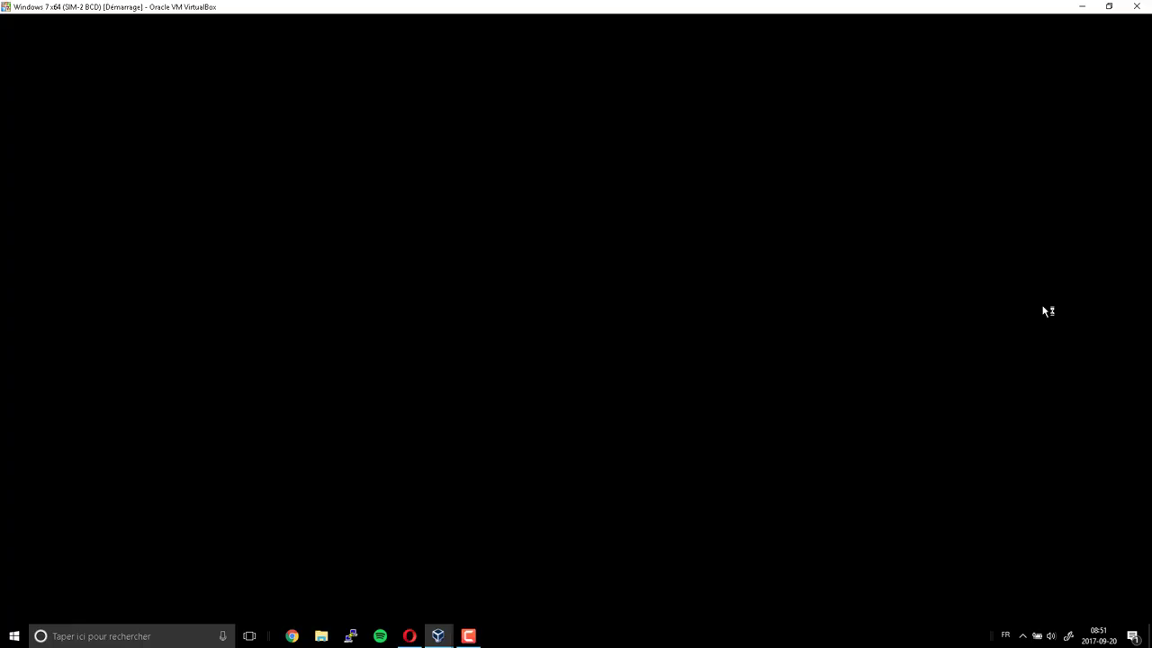
{"action": "key", "text": "F12"}
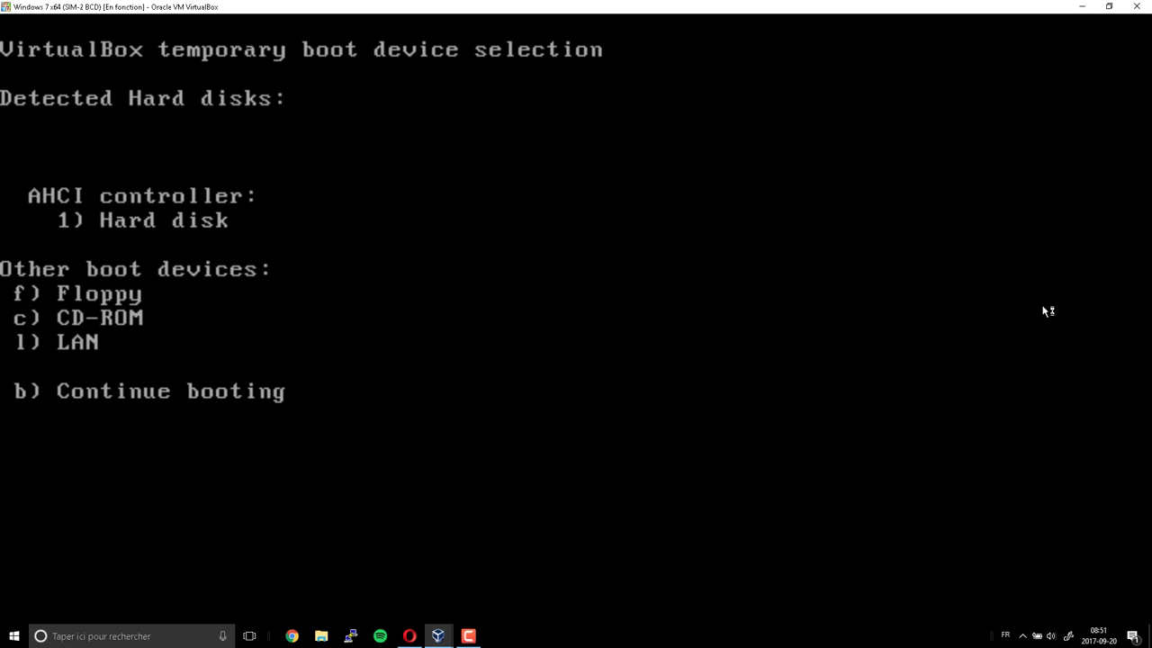
{"action": "key", "text": "c"}
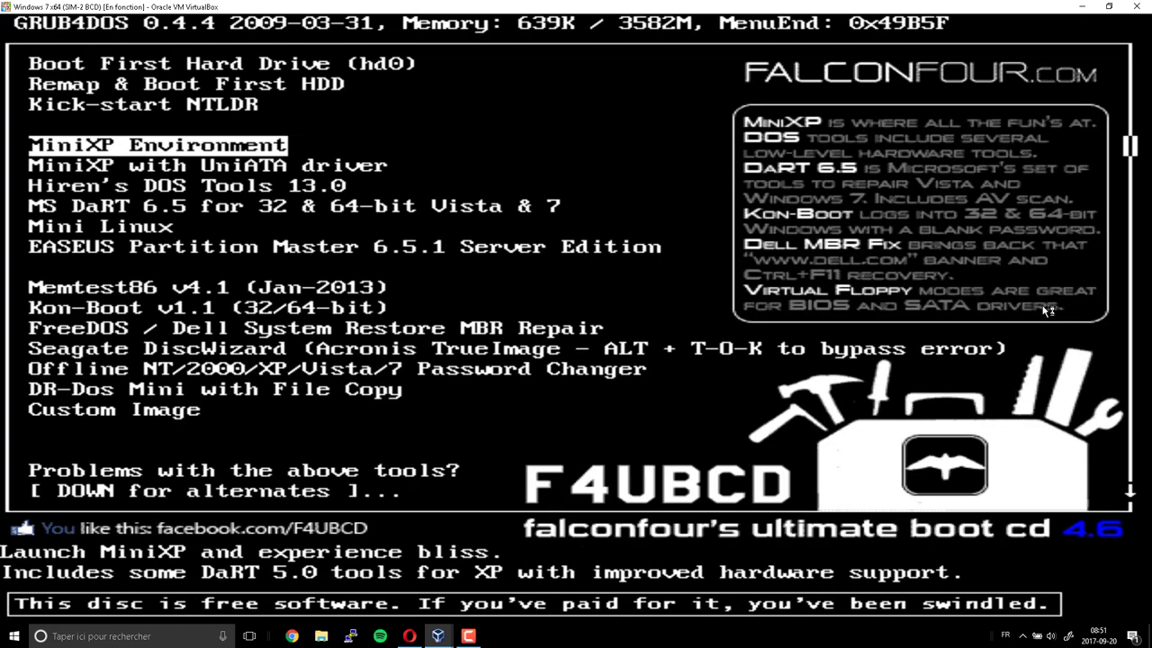
Step: Boot MS DaRT 6.5 for 64-bit systems from the F4UBCD boot menu
{"action": "key", "text": "Down"}
{"action": "key", "text": "Down"}
{"action": "key", "text": "Down"}
{"action": "key", "text": "Return"}
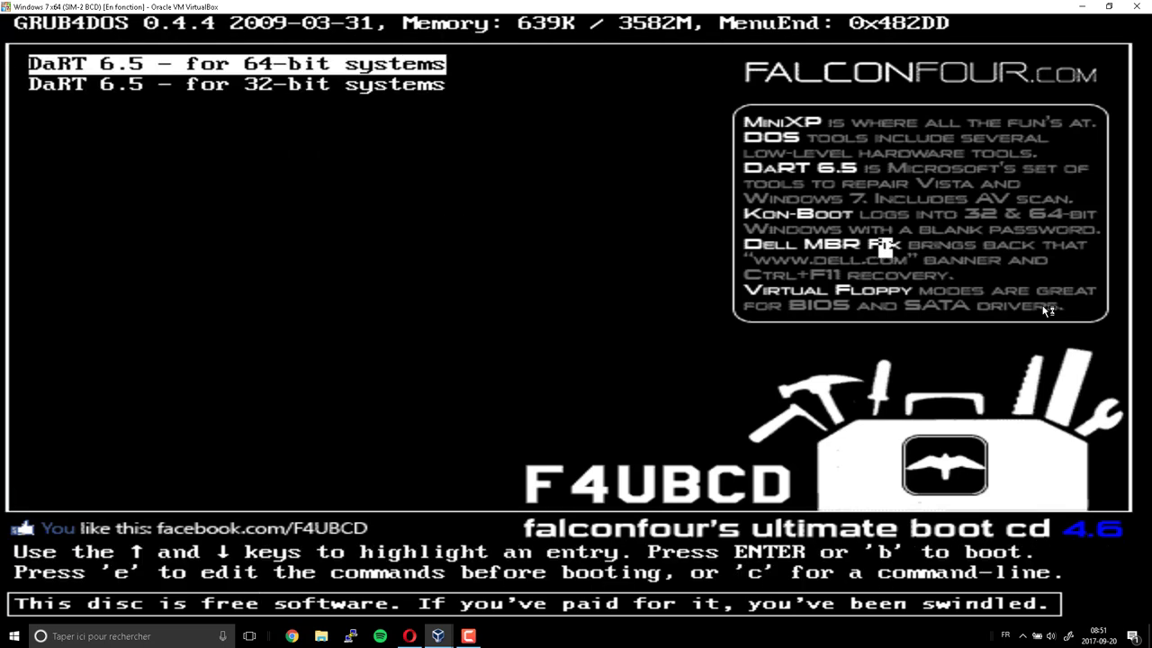
{"action": "key", "text": "Return"}
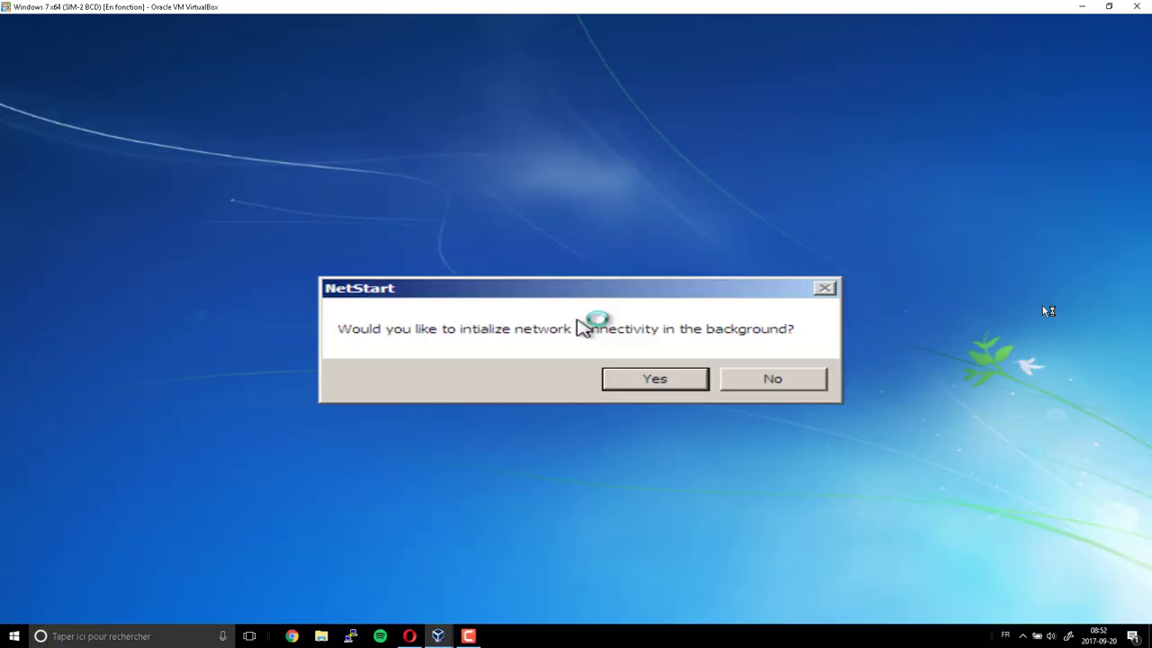
Step: Initialize network connectivity in the background and accept the US keyboard input method
{"action": "key", "text": "Return"}
{"action": "key", "text": "Return"}
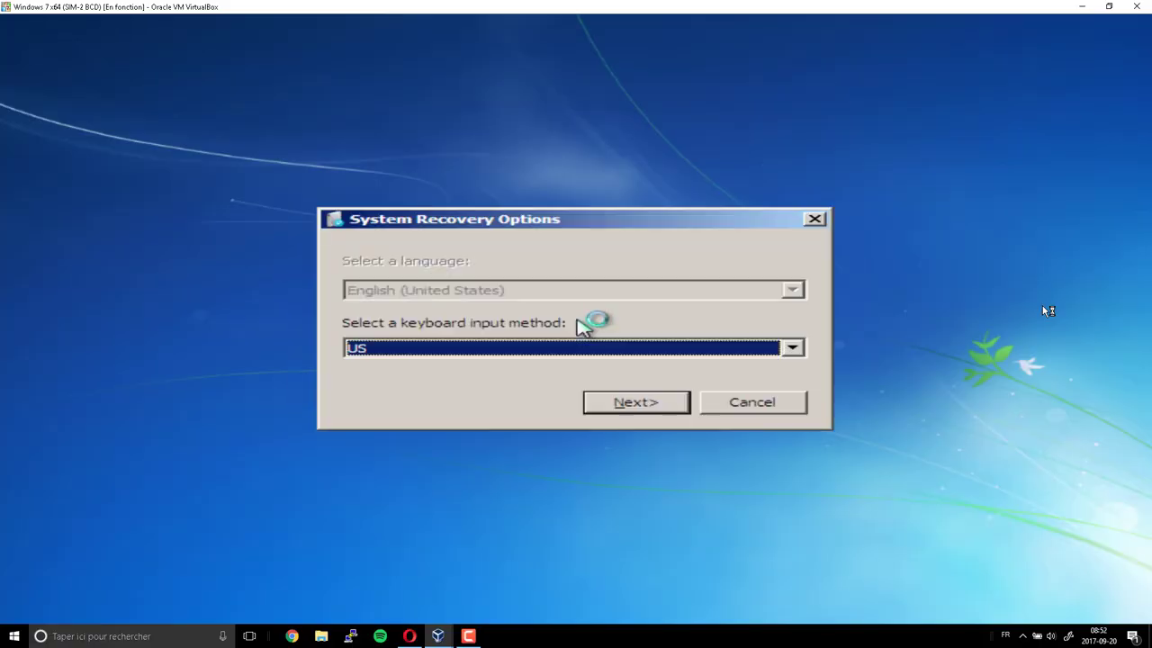
{"action": "key", "text": "Return"}
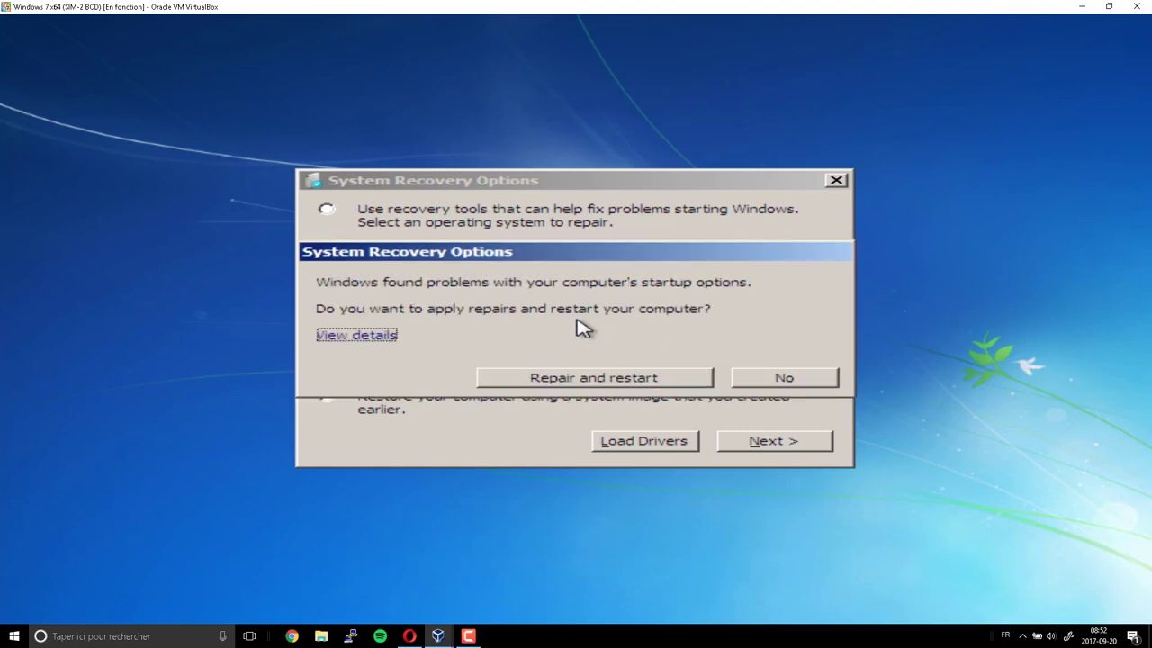
Step: Decline the automatic startup repair and open a Command Prompt through the option to use recovery tools
{"action": "left_click", "coordinate": [780, 379]}
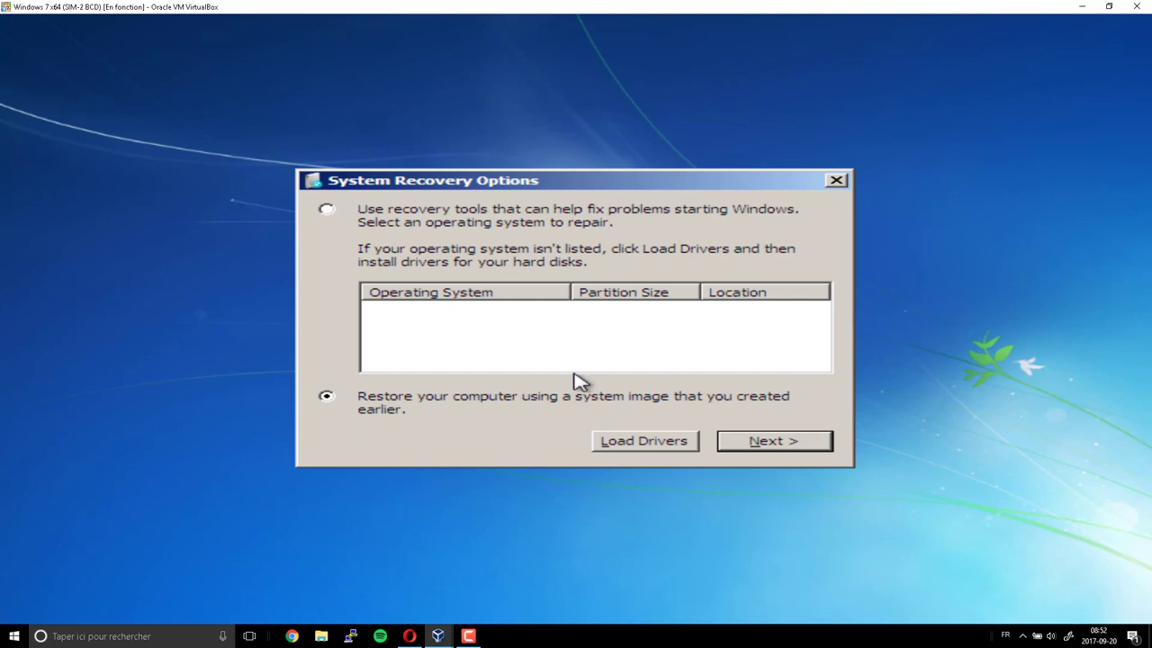
{"action": "left_click", "coordinate": [329, 213]}
{"action": "left_click", "coordinate": [779, 446]}
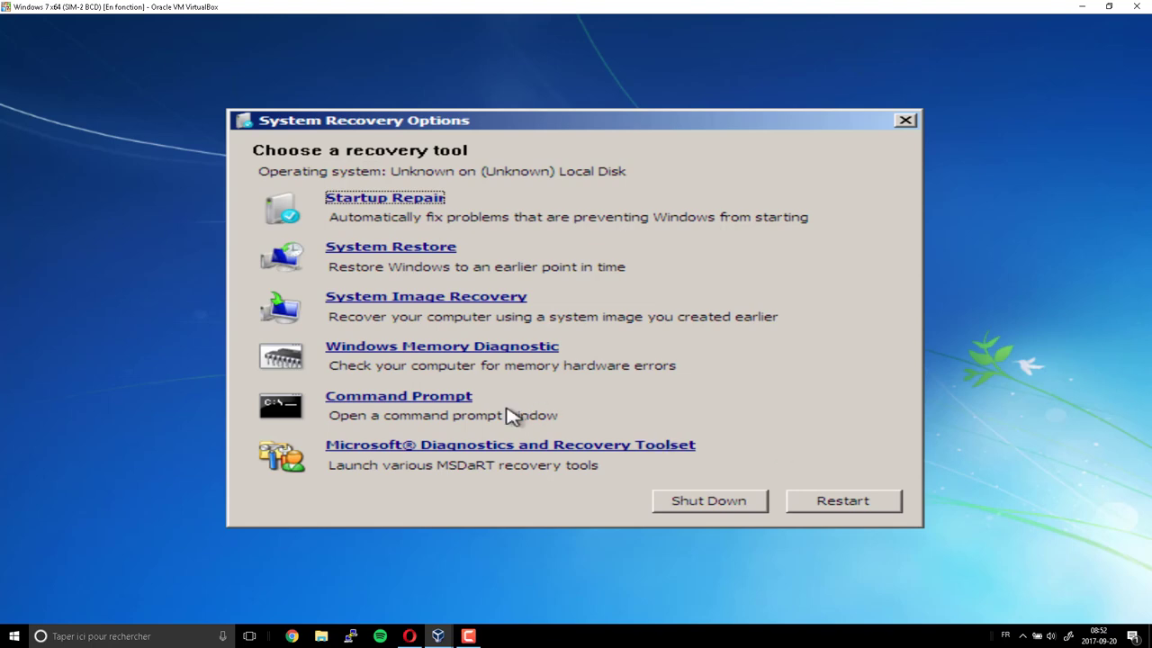
{"action": "left_click", "coordinate": [458, 405]}
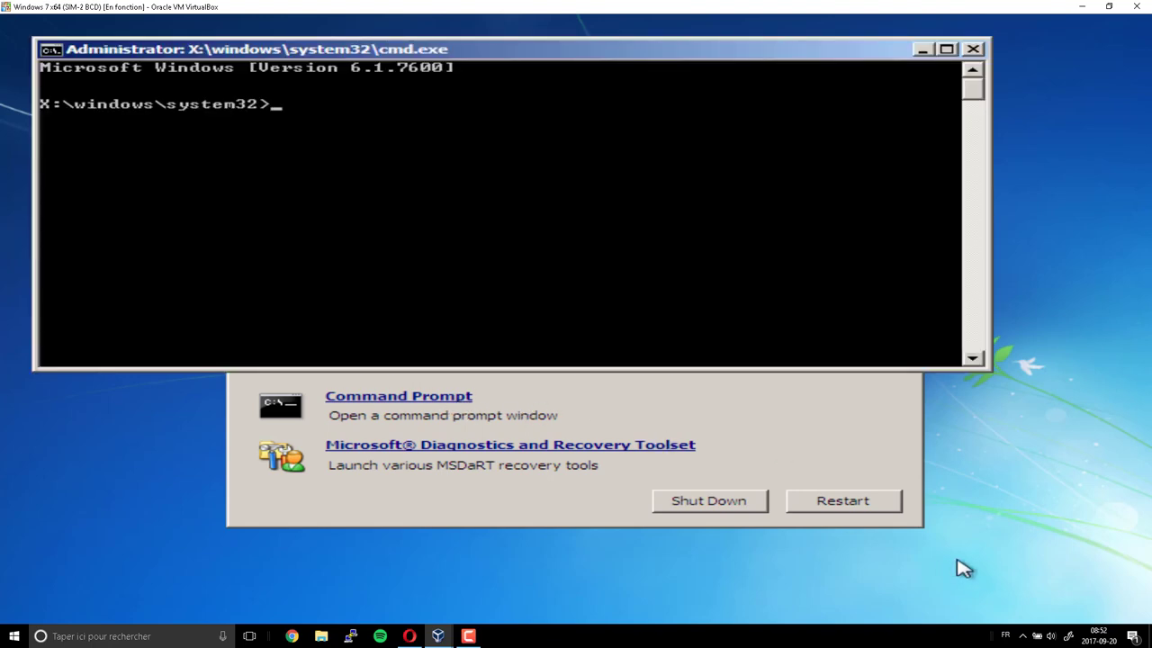
Step: Show the supported bootrec commands by running bootrec /?
{"action": "type", "text": "bootrec /"}
{"action": "key", "text": "BackSpace"}
{"action": "type", "text": ">"}
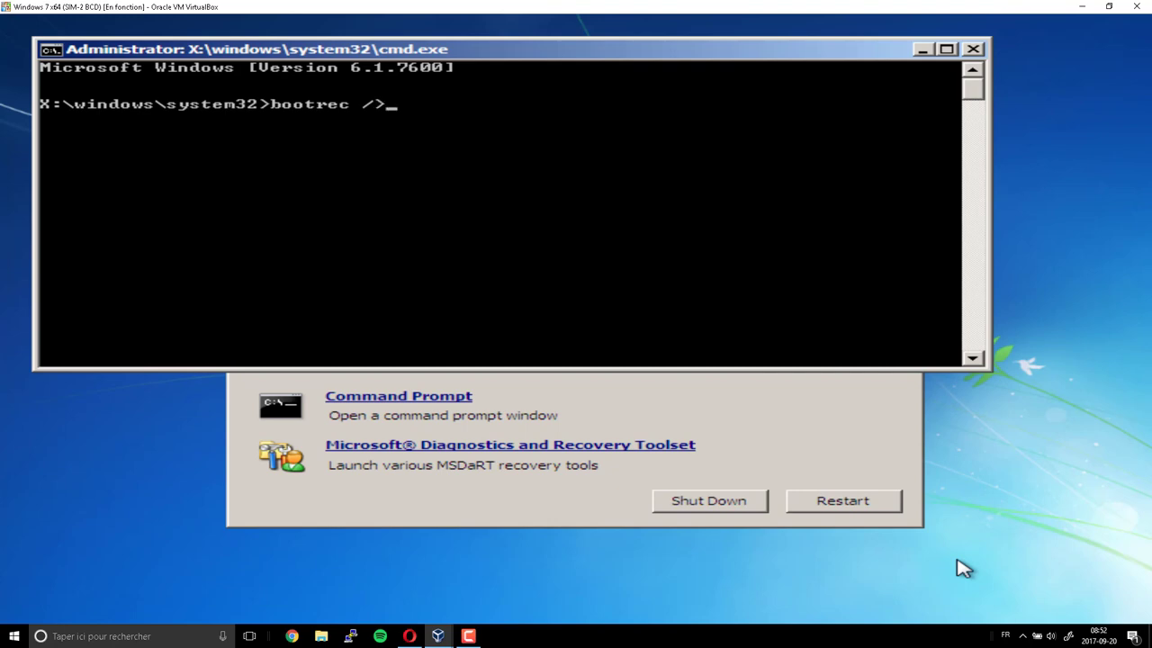
{"action": "key", "text": "BackSpace"}
{"action": "type", "text": "?"}
{"action": "key", "text": "Return"}
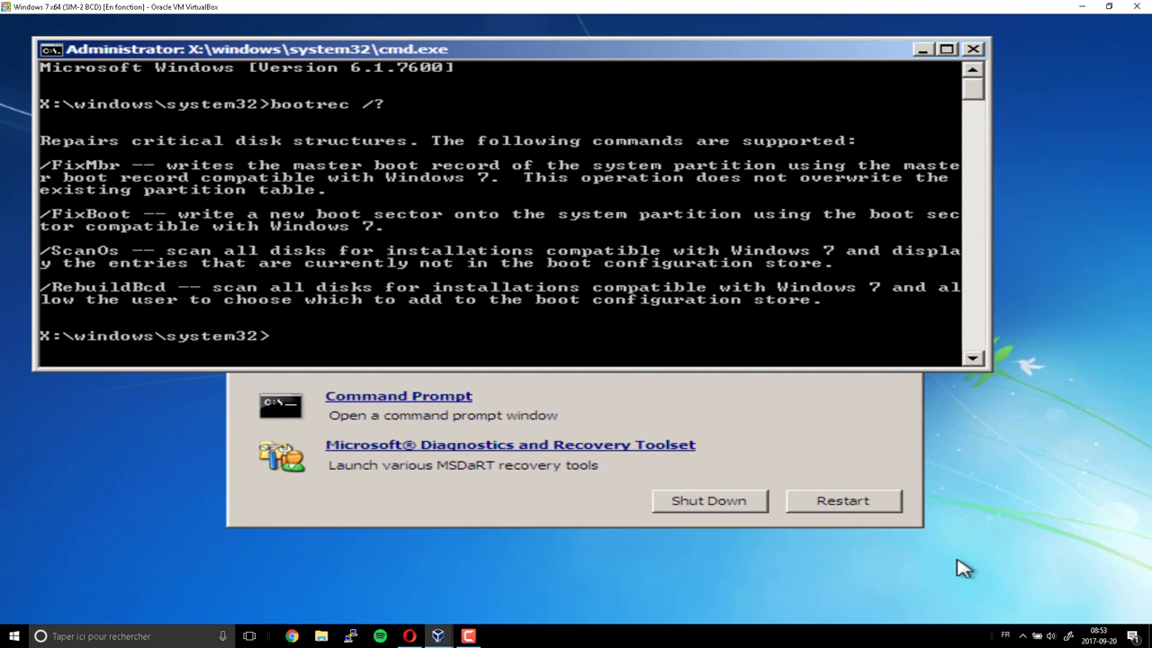
Step: Run bootrec /rebuildbcd and add all identified Windows installations to the boot list by answering a
{"action": "type", "text": "bootrec /rebuild"}
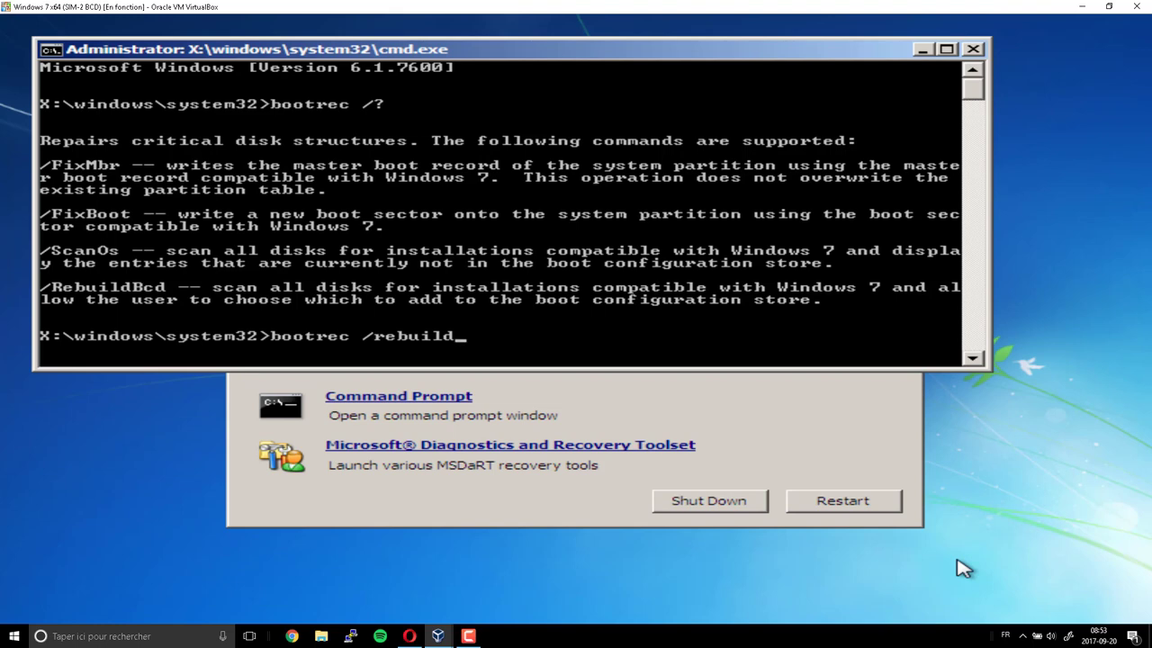
{"action": "type", "text": "bcd"}
{"action": "key", "text": "Return"}
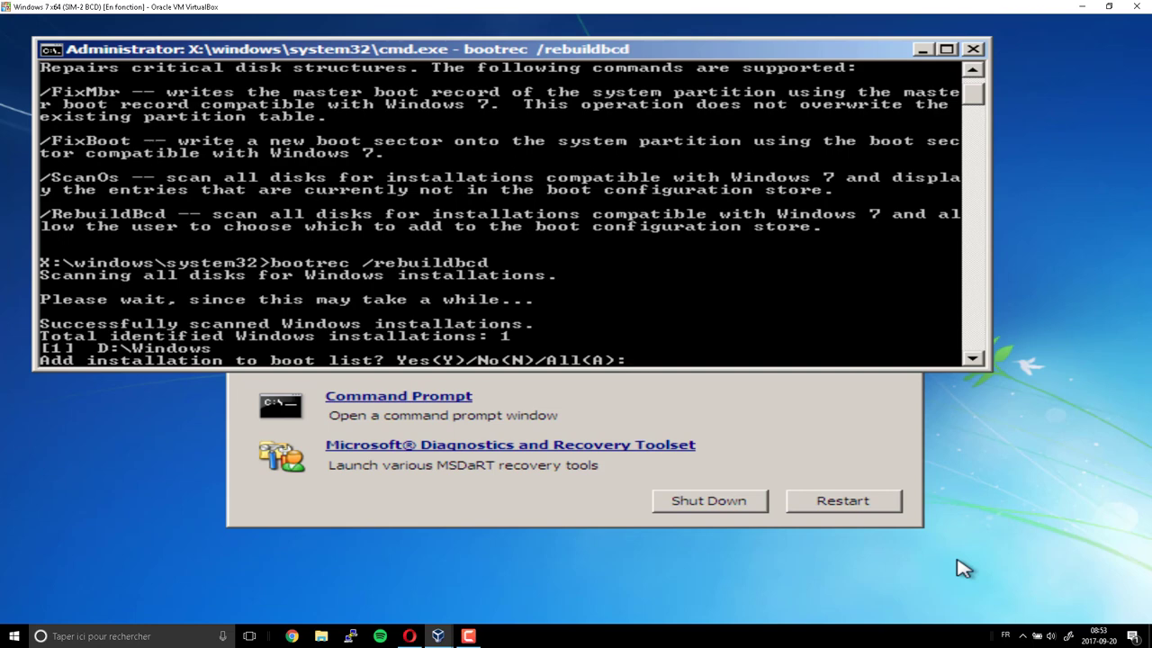
{"action": "type", "text": "a"}
{"action": "key", "text": "Return"}
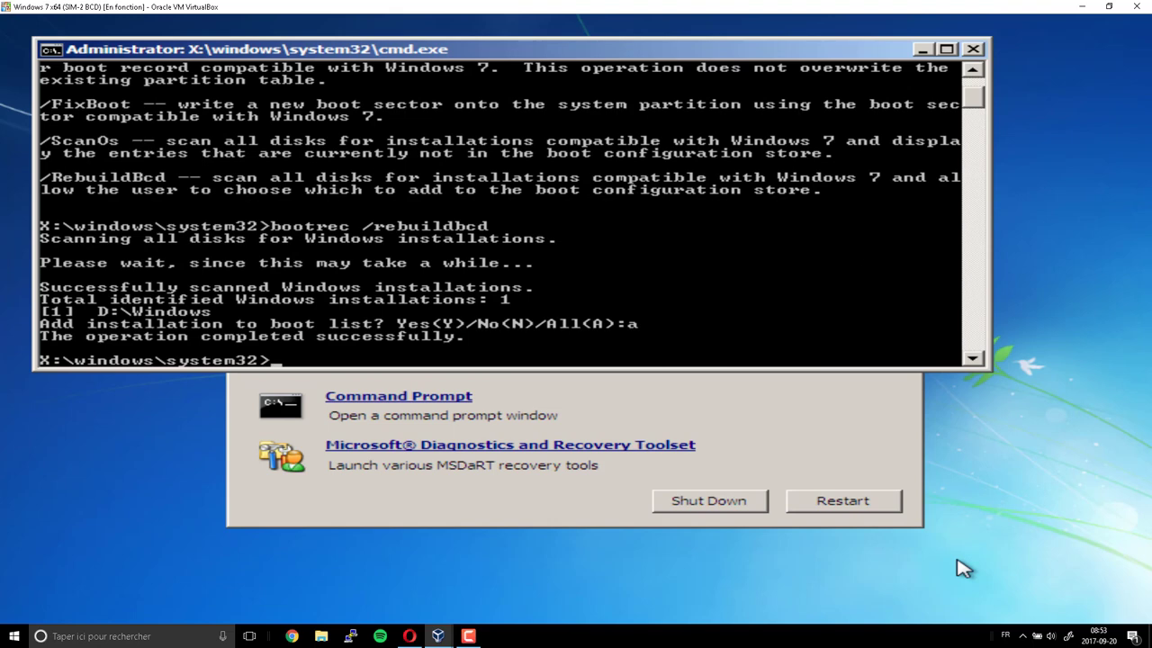
Step: Exit the command prompt and restart the virtual machine, choosing to continue booting from the temporary boot device selection
{"action": "type", "text": "exit"}
{"action": "key", "text": "Return"}
{"action": "left_click", "coordinate": [856, 502]}
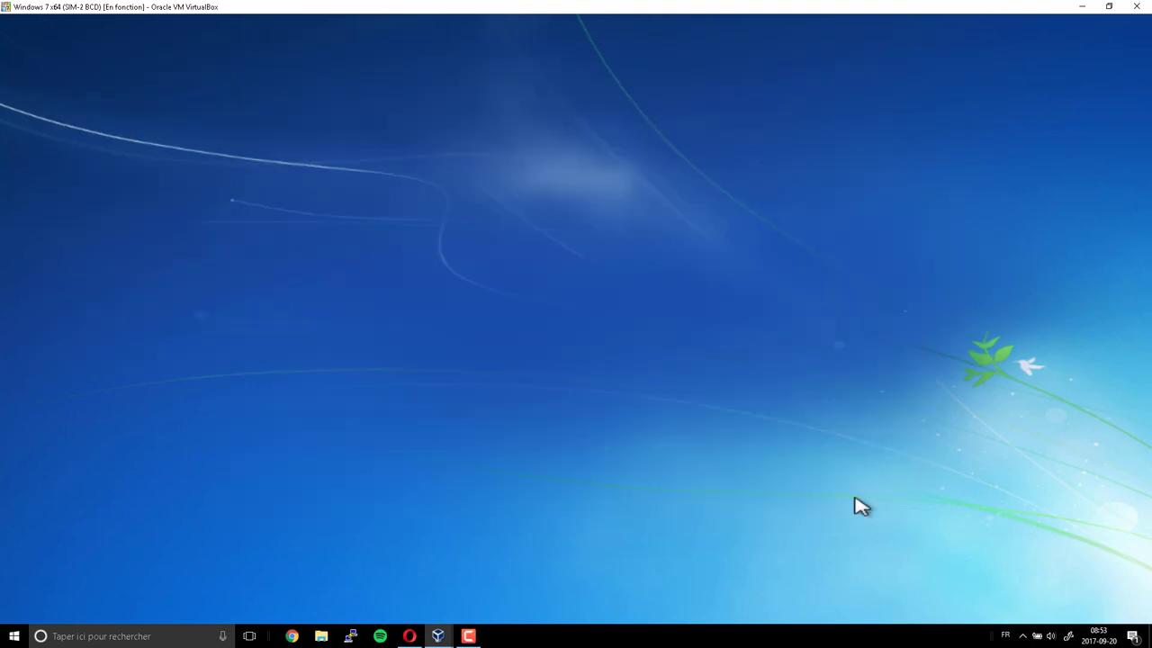
{"action": "key", "text": "F12"}
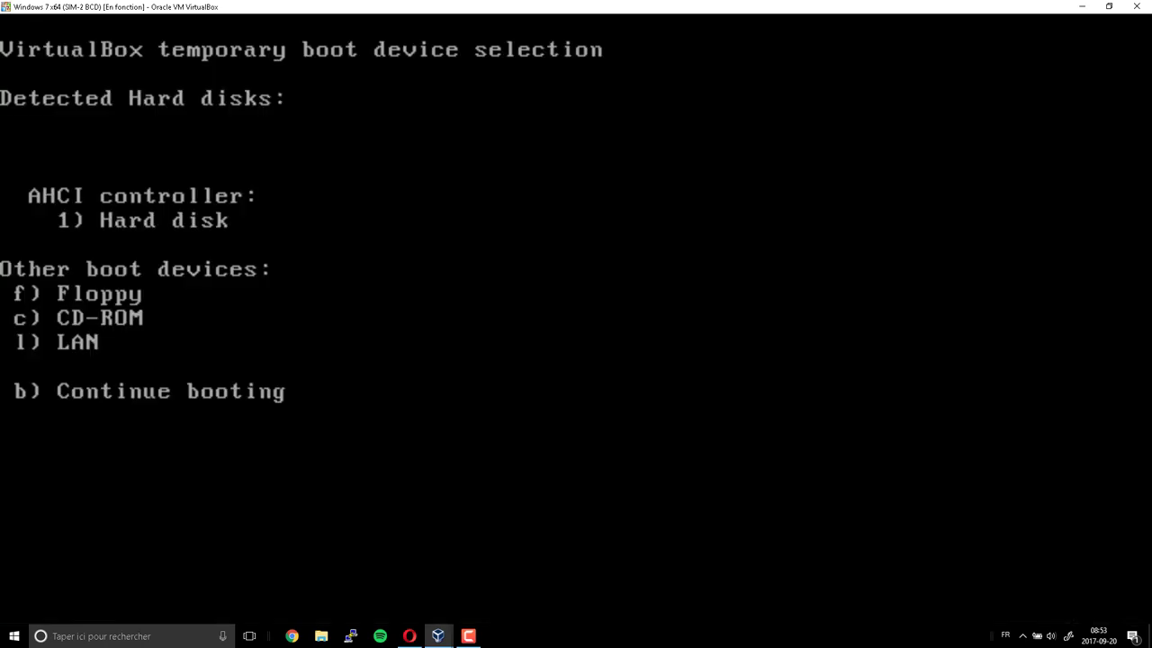
{"action": "key", "text": "b"}
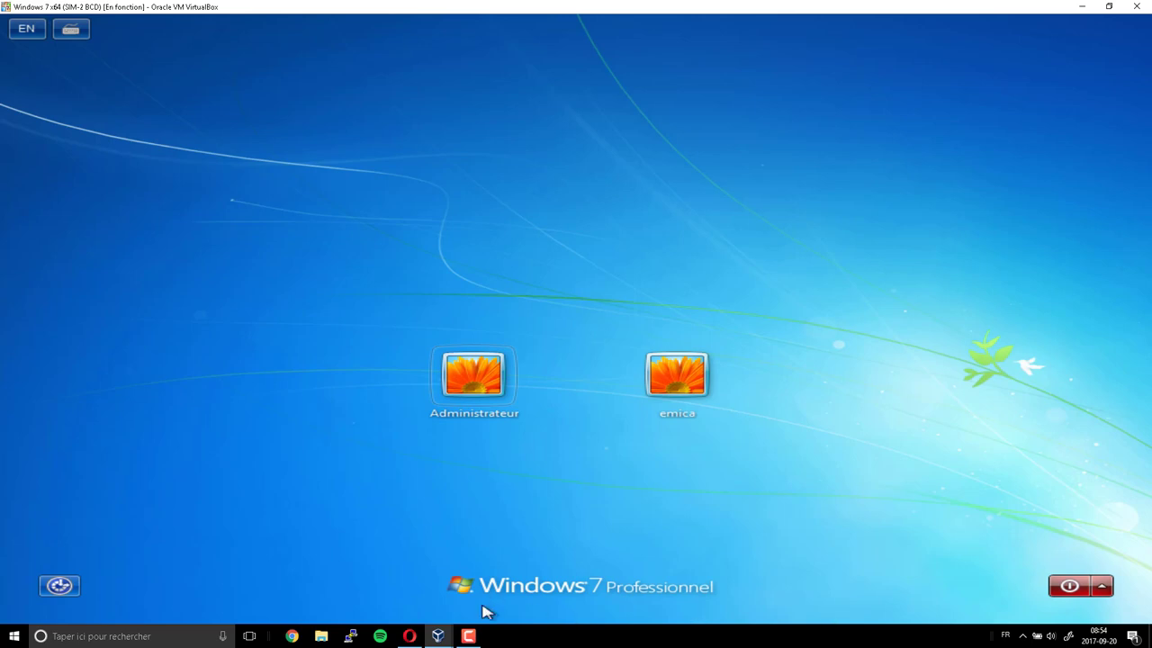
{"action": "left_click", "coordinate": [470, 635]}
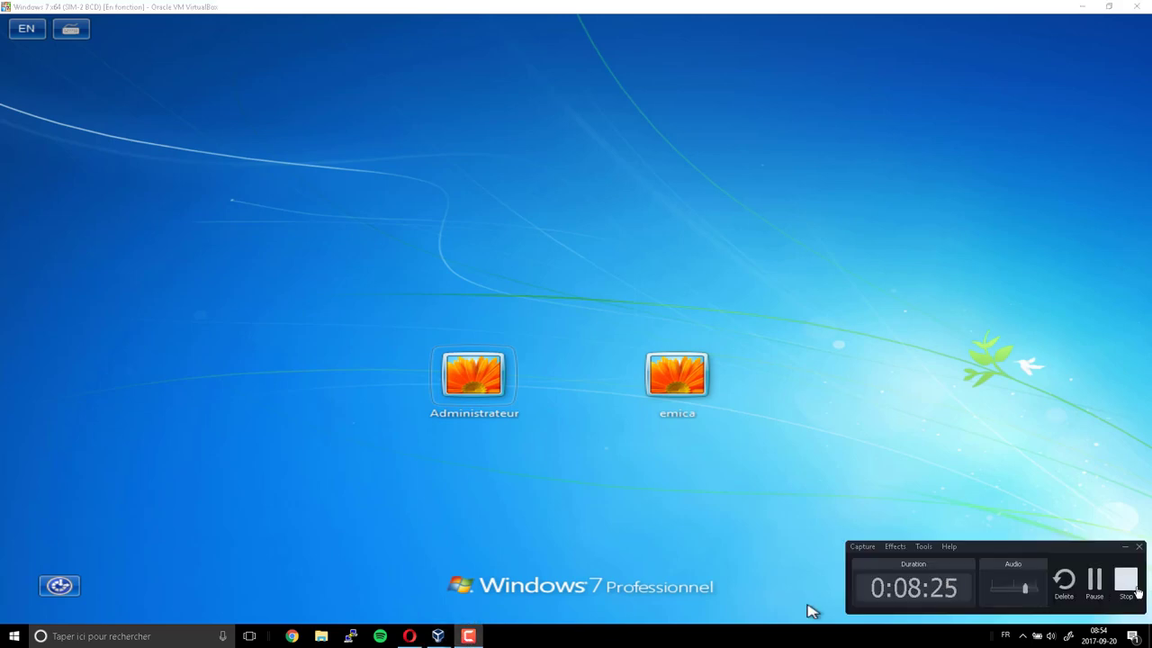